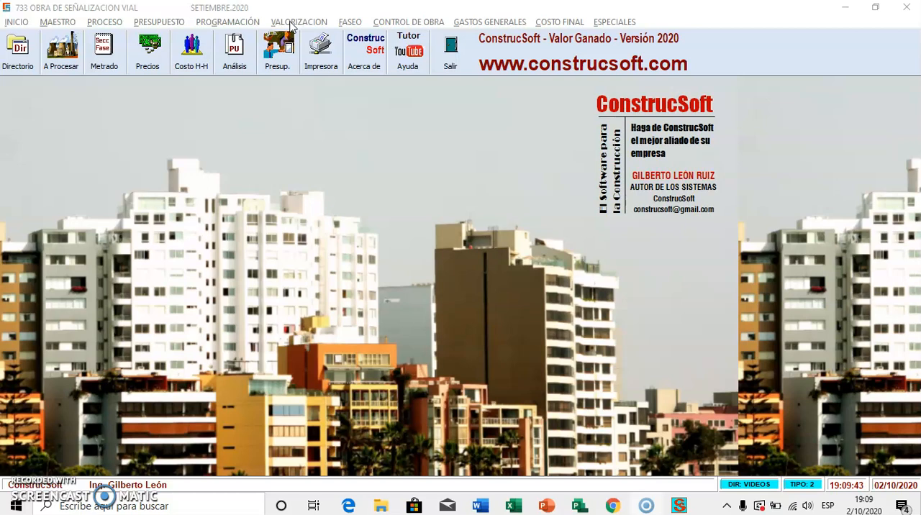
Step: Generate the first valuation for the project with month October and year 2020, and close the valuations list
click(292, 23)
click(301, 37)
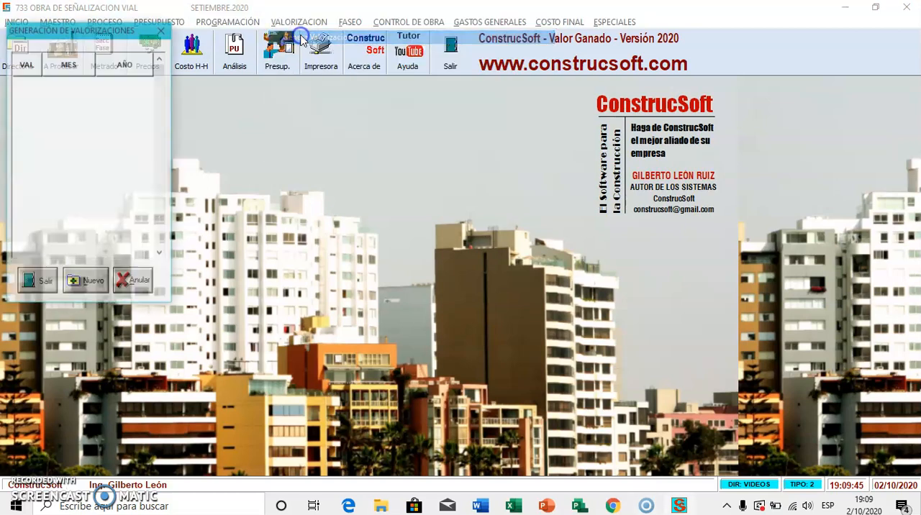
click(87, 282)
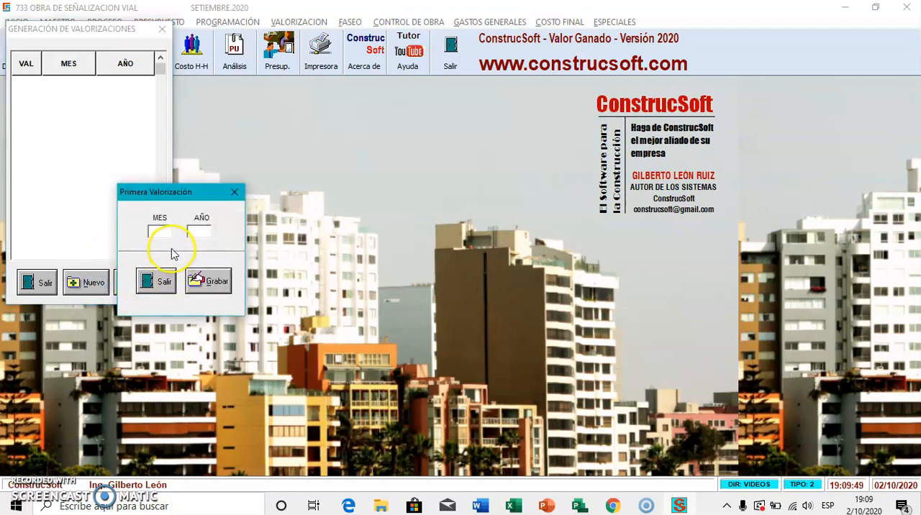
text(2020)
click(209, 281)
click(37, 282)
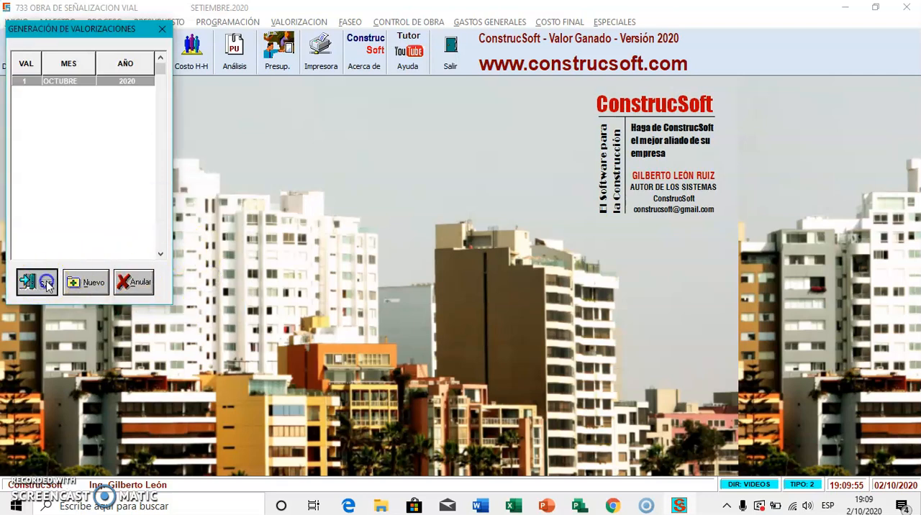
Step: Save the overhead and profit calculation method as Variables / Fijos / Utilidad with its existing percentages
click(298, 22)
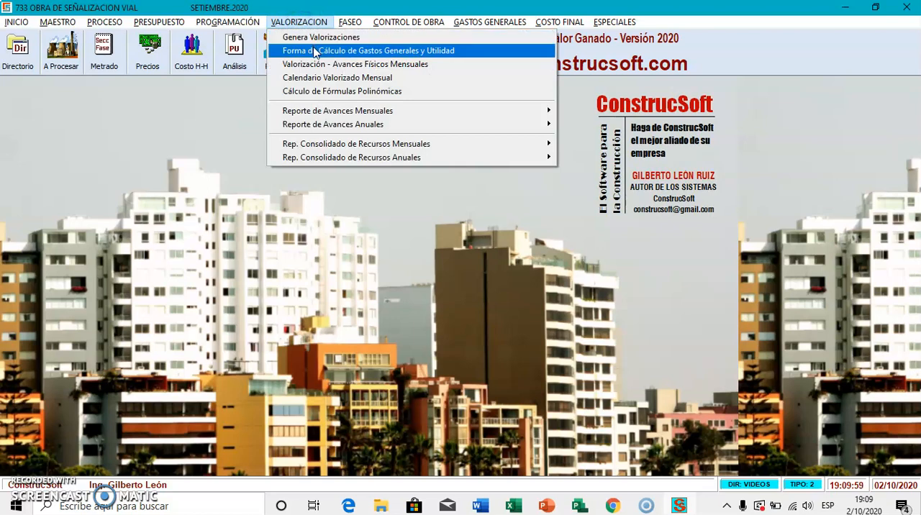
click(313, 52)
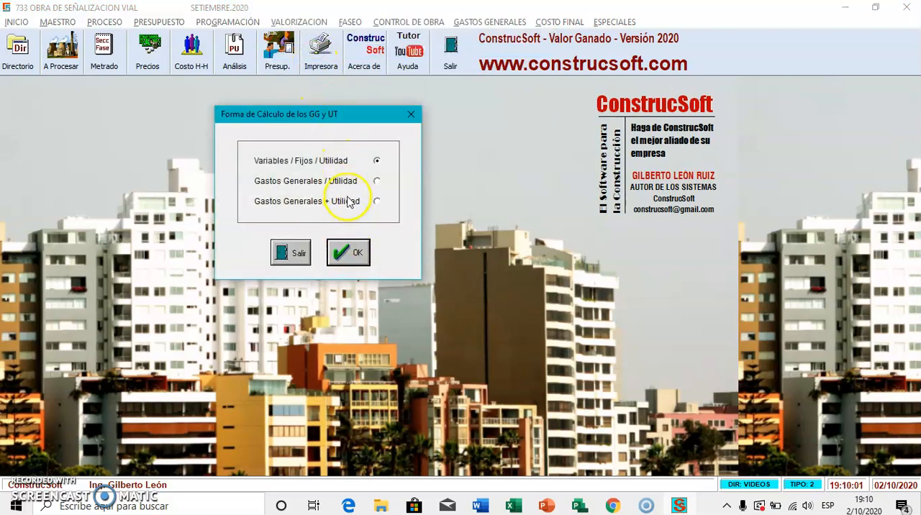
click(360, 256)
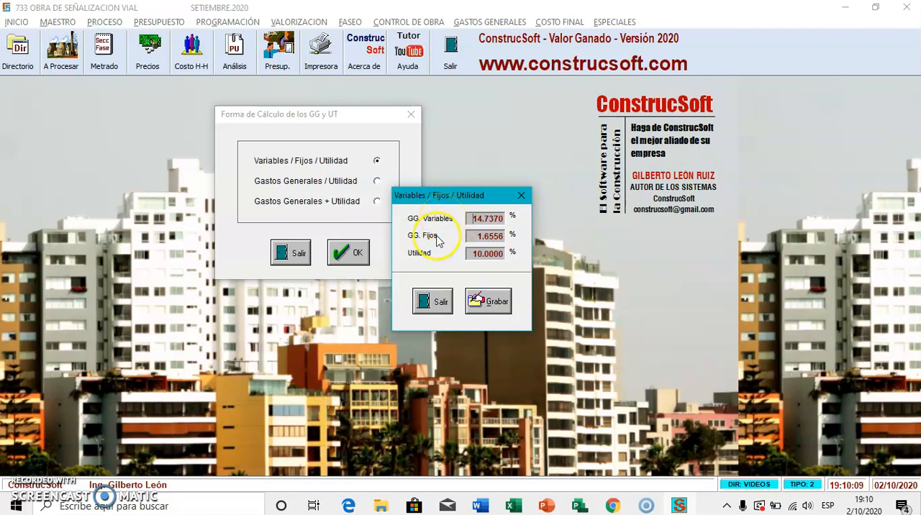
click(488, 301)
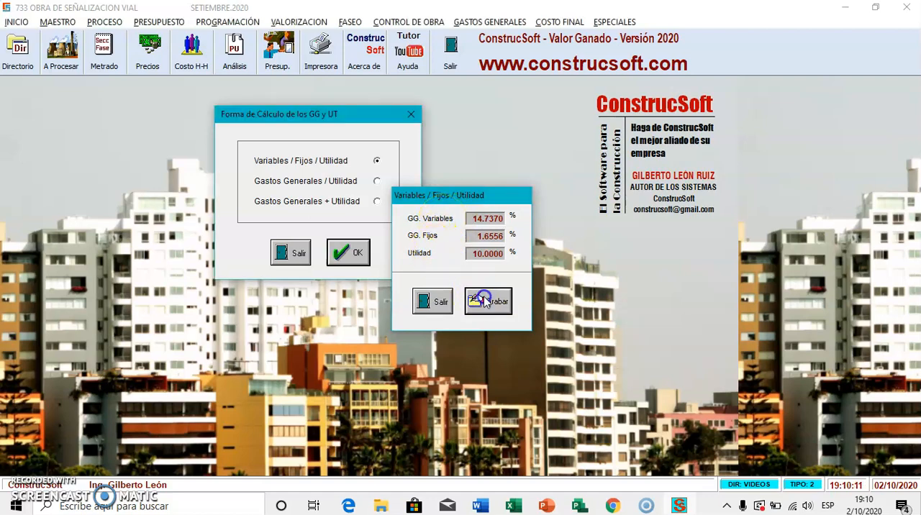
Step: Examine the percentages of the Gastos Generales / Utilidad and Gastos Generales + Utilidad calculation methods without saving either one
click(321, 22)
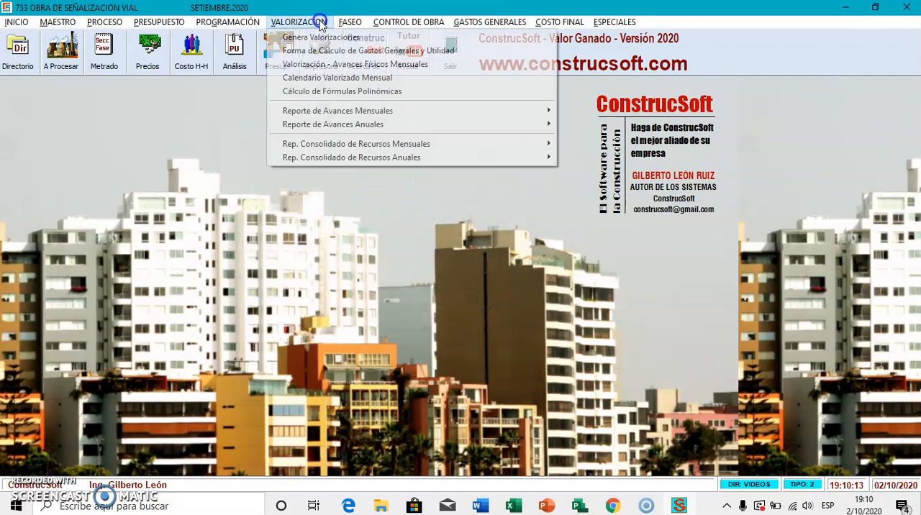
click(345, 51)
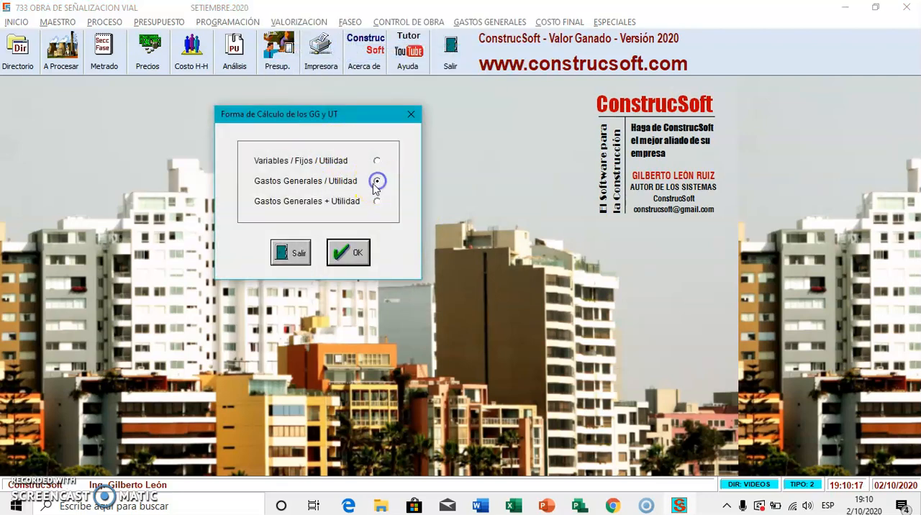
click(348, 252)
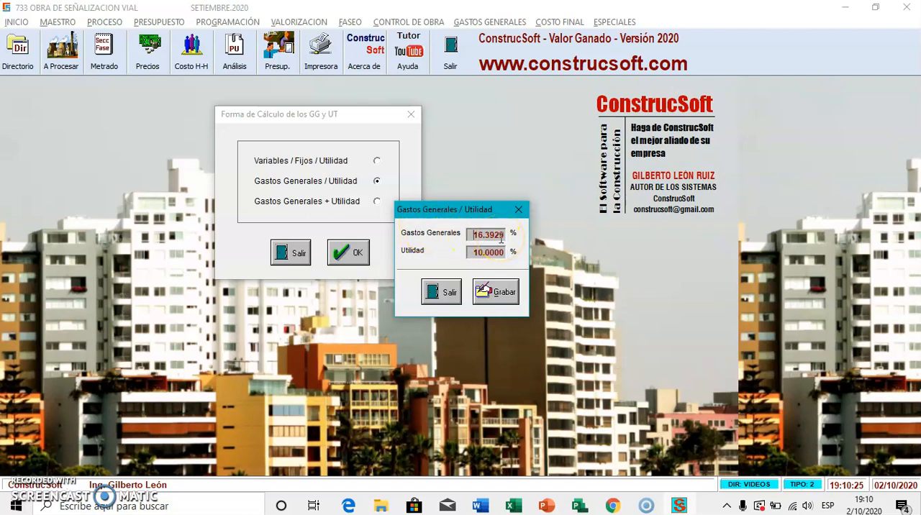
click(443, 291)
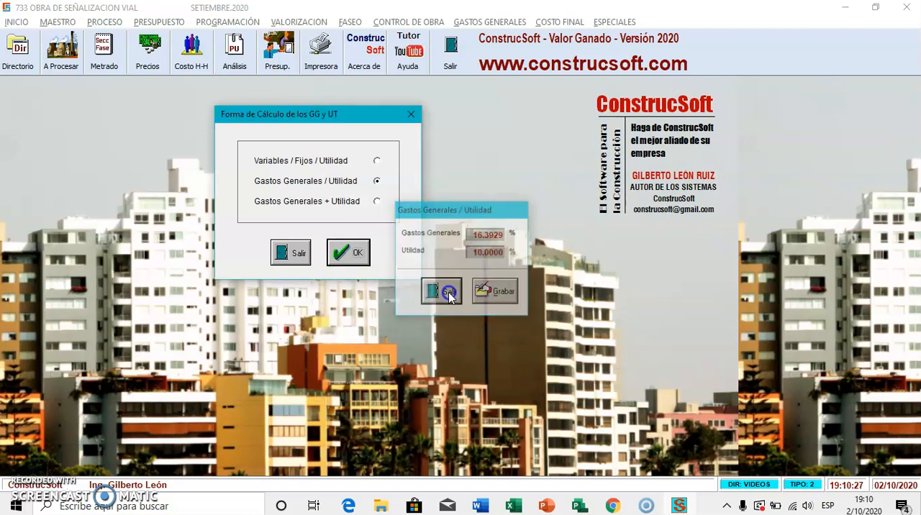
click(377, 202)
click(362, 250)
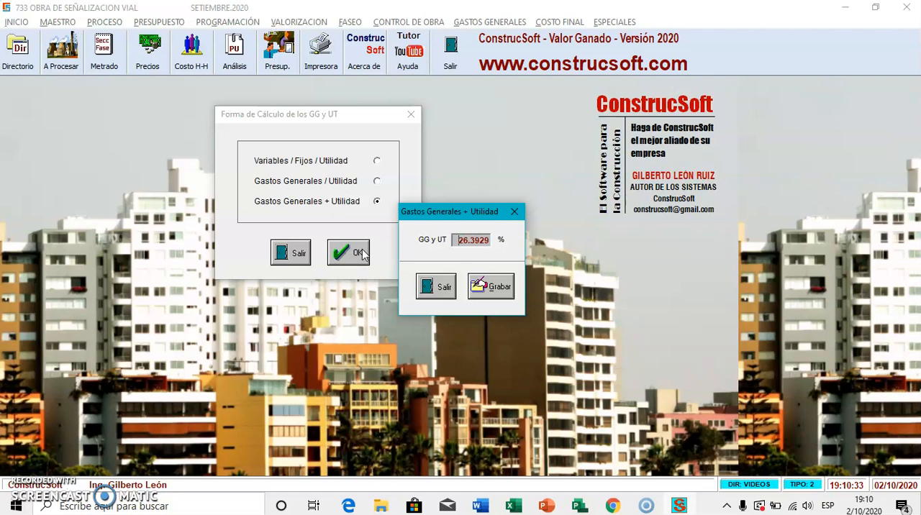
click(424, 285)
Step: Choose Variables / Fijos / Utilidad again as the overhead and profit calculation method and save it
click(377, 164)
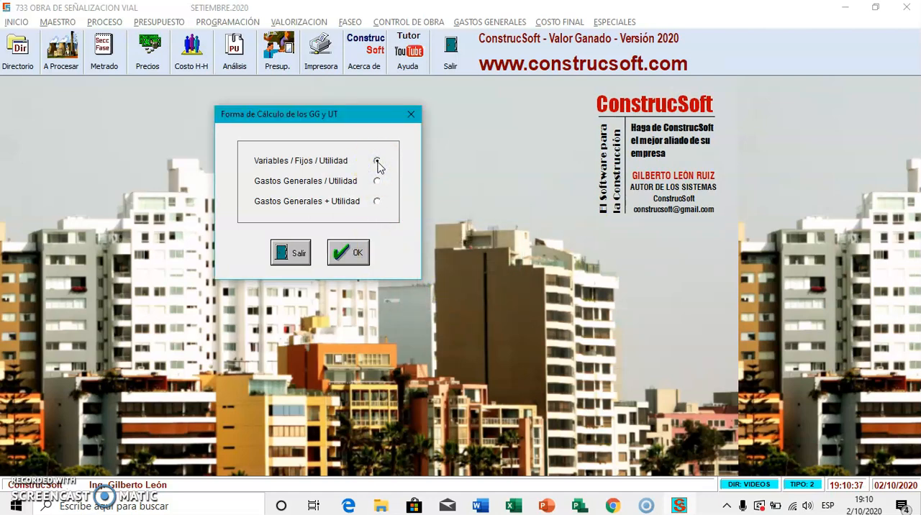
click(358, 253)
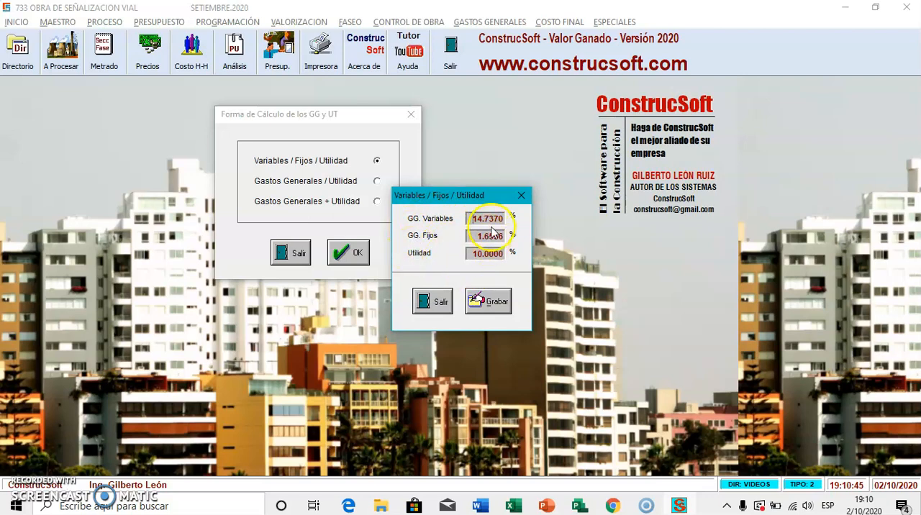
click(488, 302)
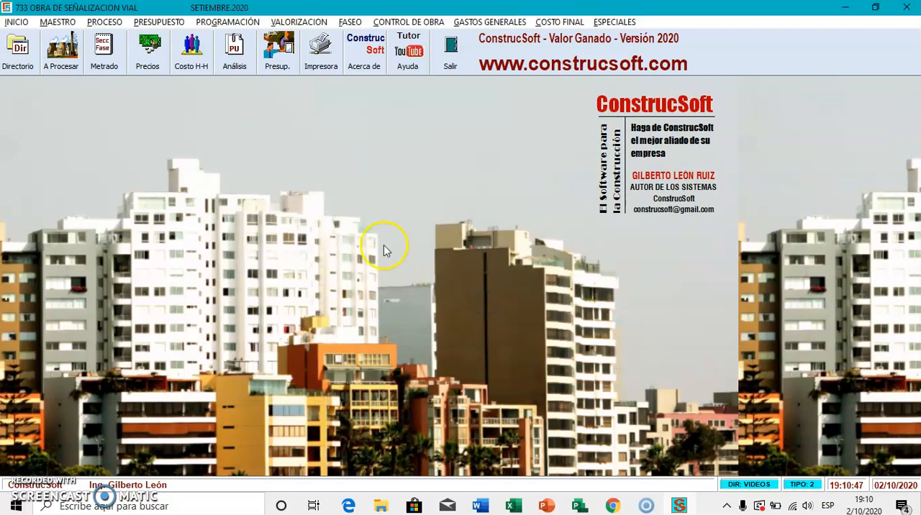
Step: In the October 2020 monthly physical progress sheet, set the current progress of the three OBRAS PRELIMINARES items to 1 each
click(318, 22)
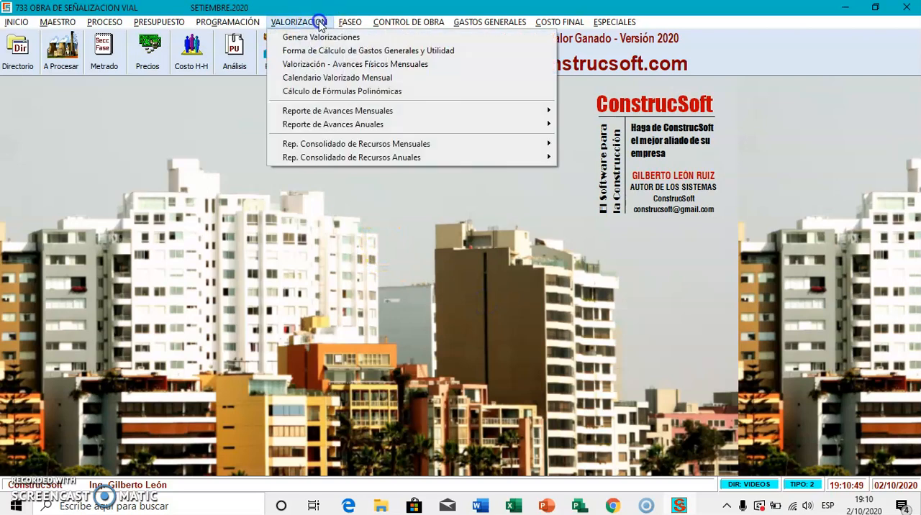
click(323, 64)
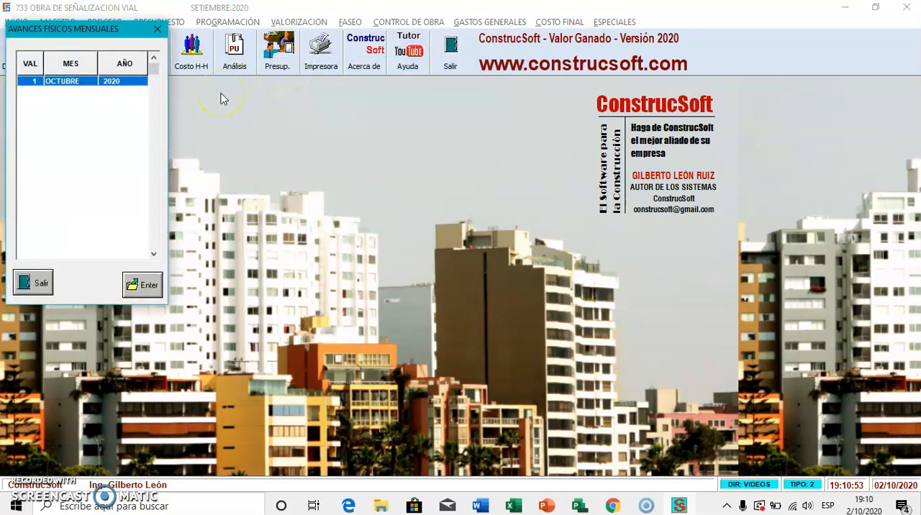
double_click(119, 85)
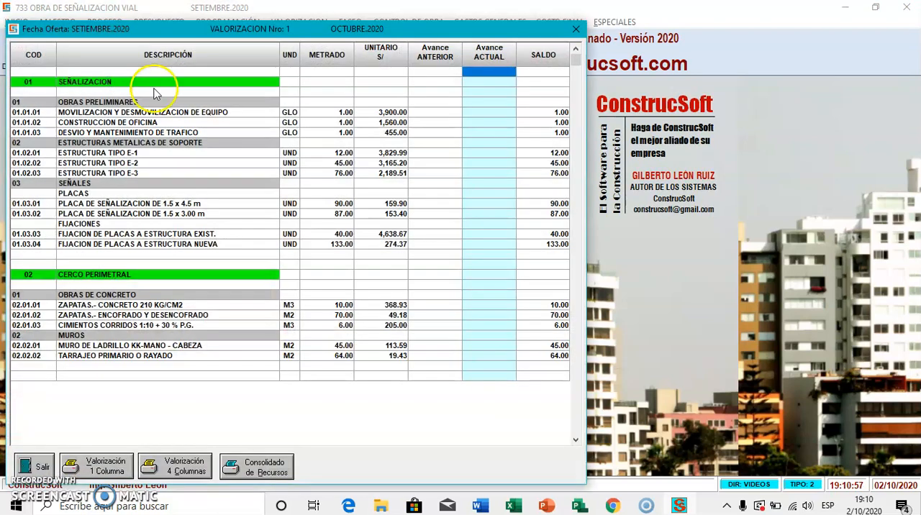
click(477, 113)
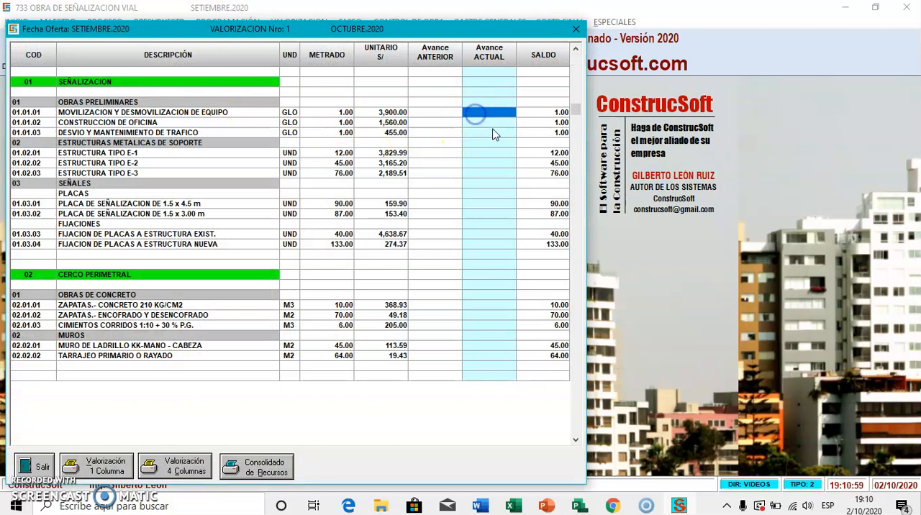
text(1)
key(Return)
text(1)
key(Return)
text(1)
key(Return)
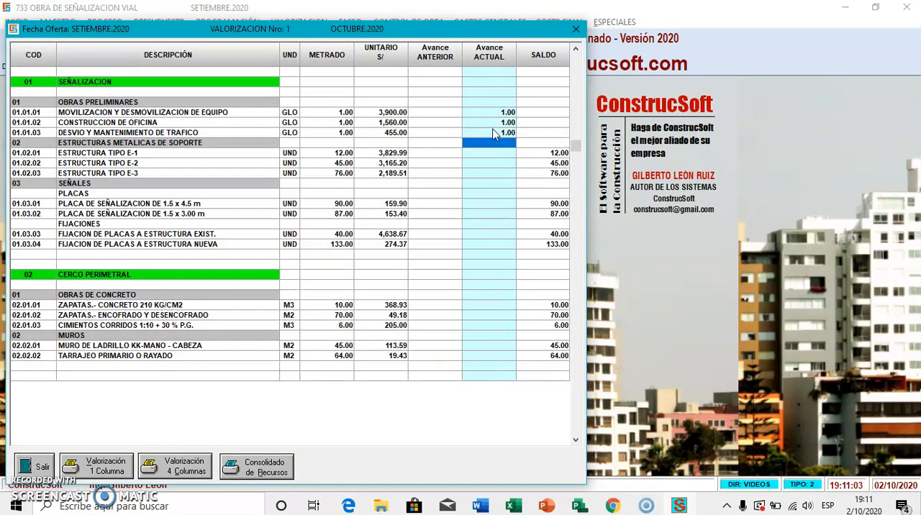
Step: Set the current progress of ESTRUCTURA TIPO E-1 to 2, TIPO E-2 to 11 and TIPO E-3 to 19
key(Return)
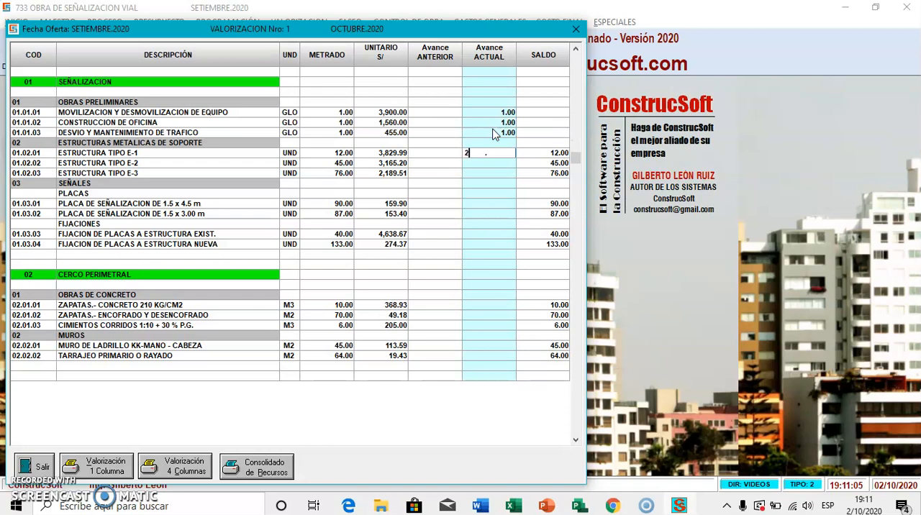
text(2)
key(Return)
text(11)
key(Return)
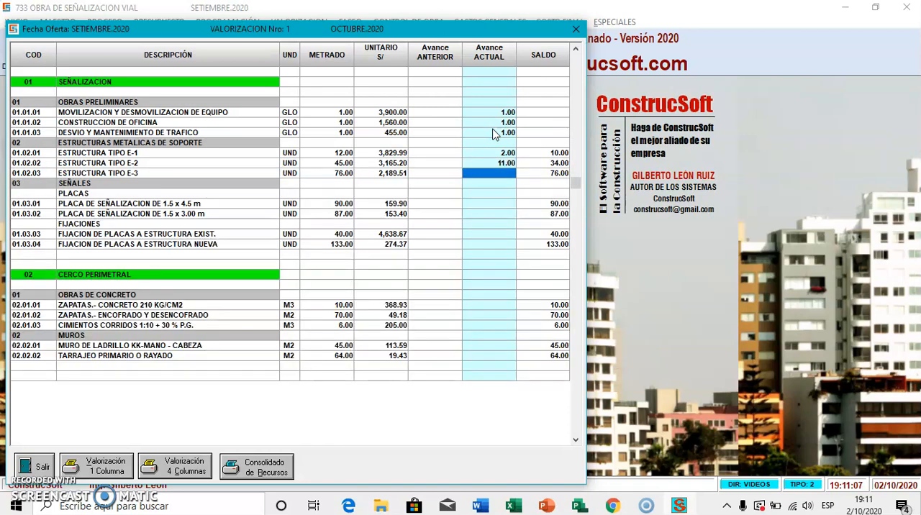
text(19)
key(Return)
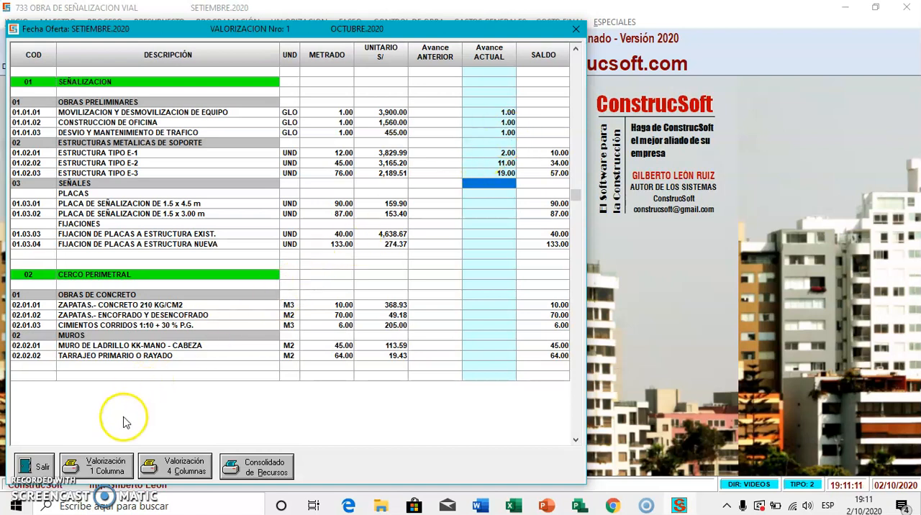
Step: Preview the one-column valuation report Por Obra with the default print setup, review its items and cost totals, and close it
click(112, 465)
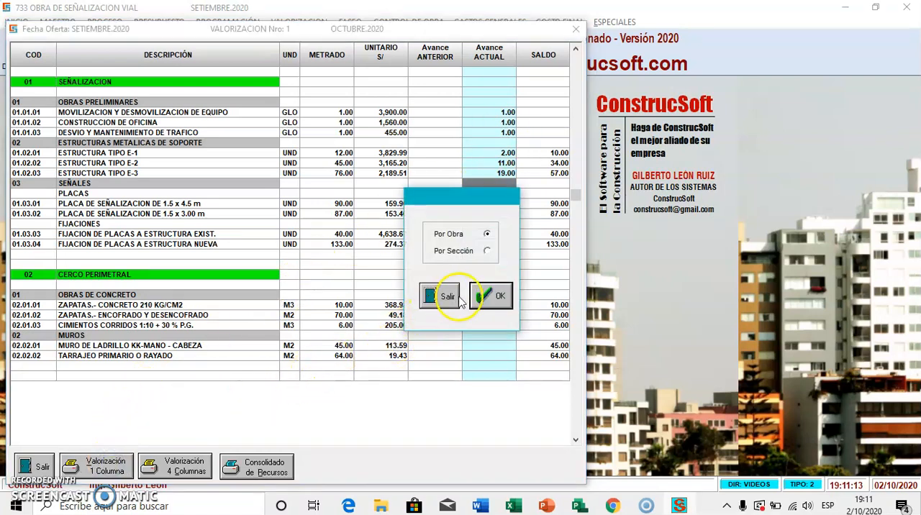
click(484, 296)
click(524, 320)
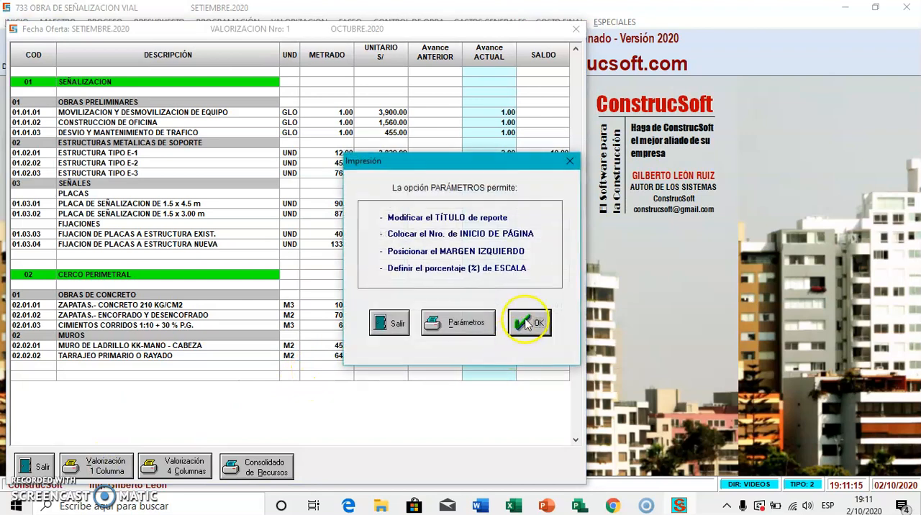
click(247, 269)
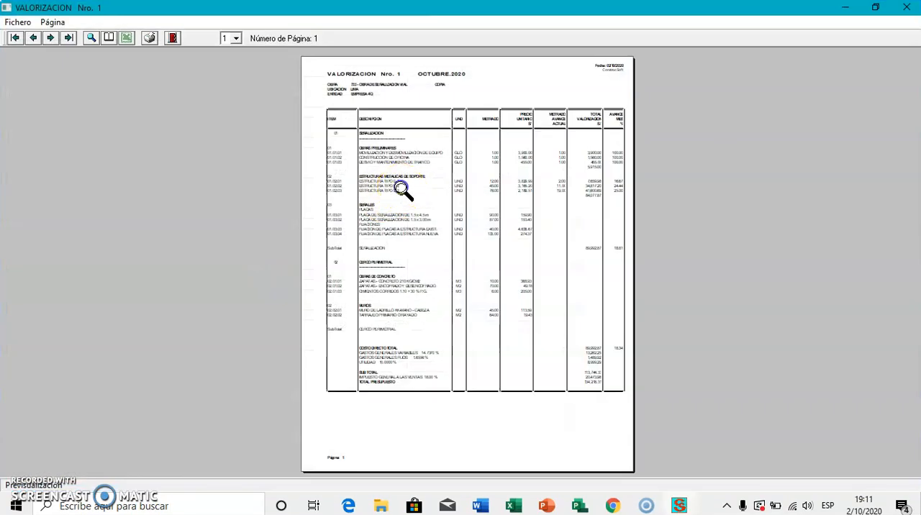
click(403, 189)
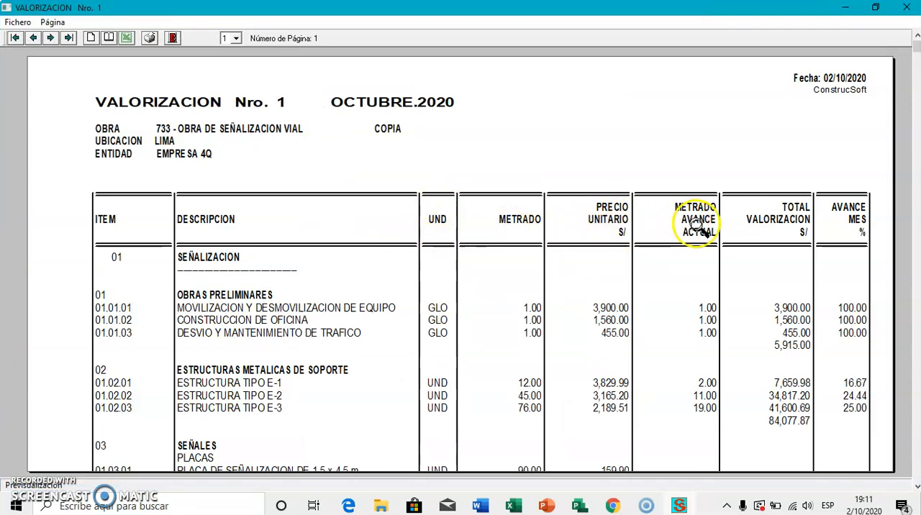
scroll(756, 244, down, 4)
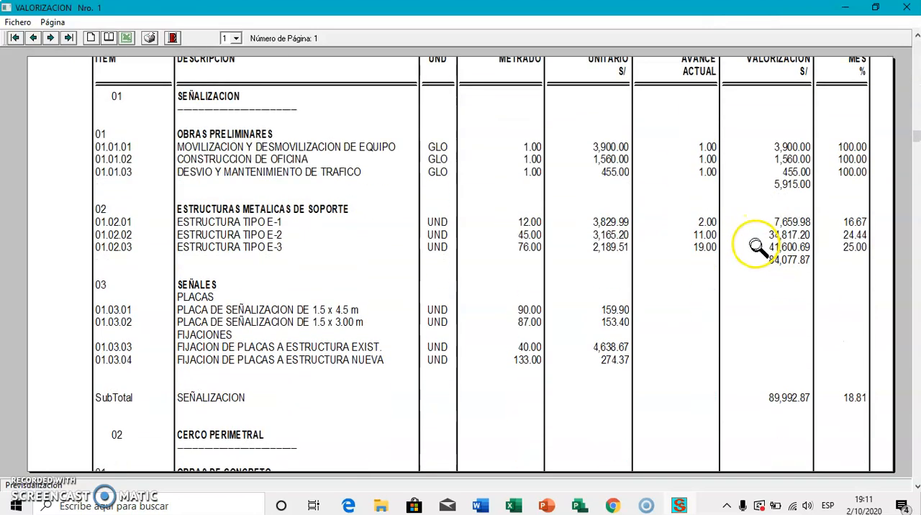
scroll(756, 246, down, 7)
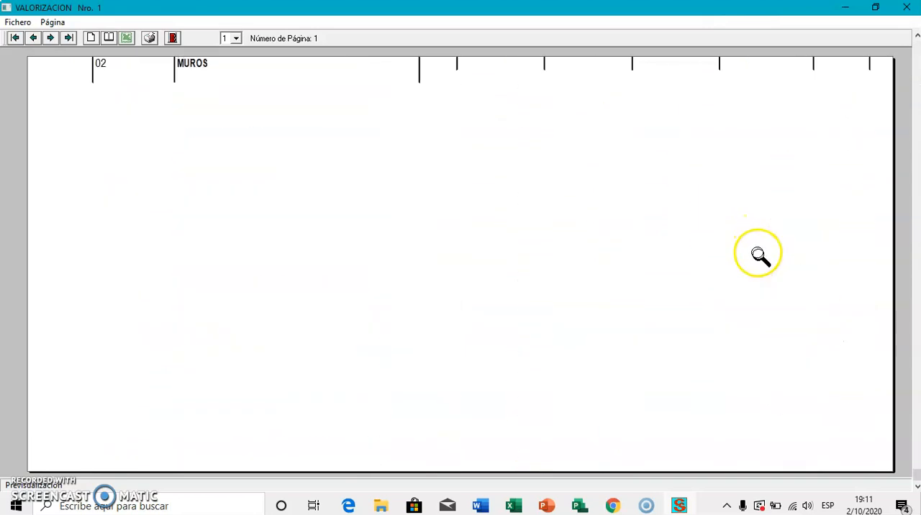
scroll(758, 255, up, 10)
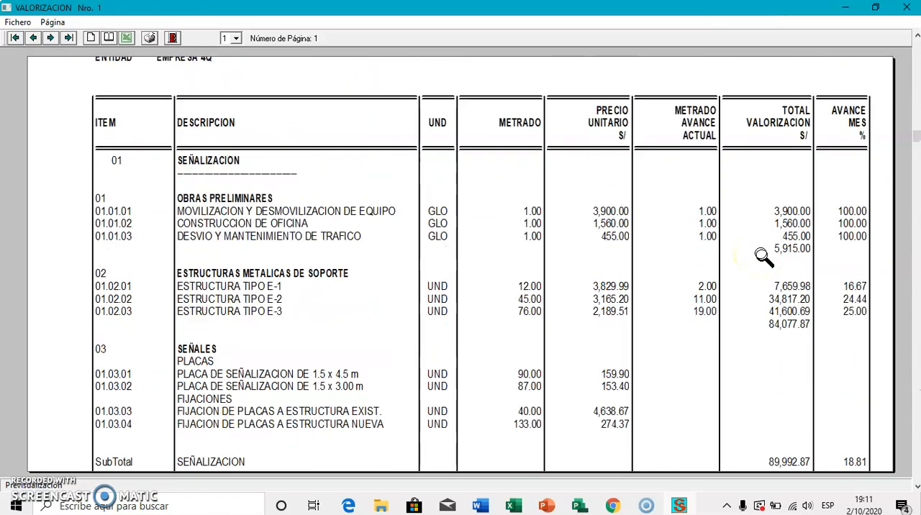
scroll(831, 288, down, 10)
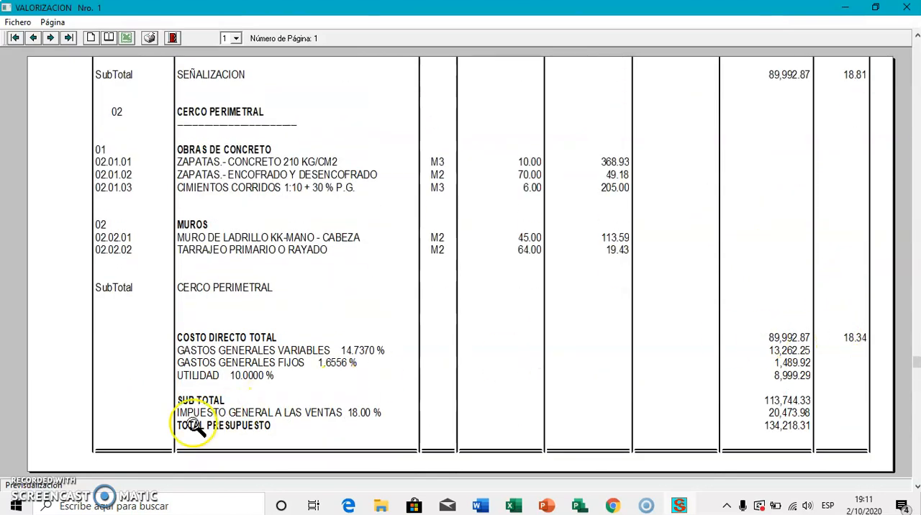
click(172, 37)
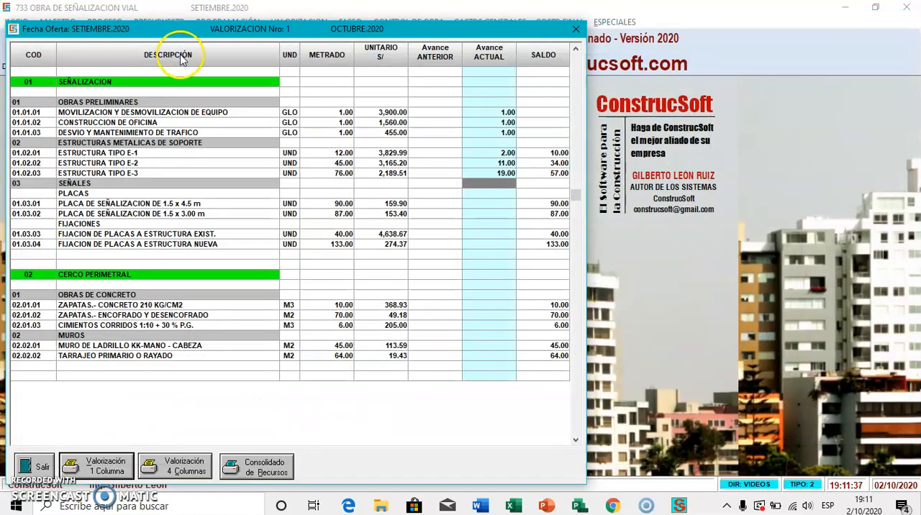
Step: Preview the four-column valuation report Por Obra with the default print setup and enlarge the preview to level 2
click(202, 467)
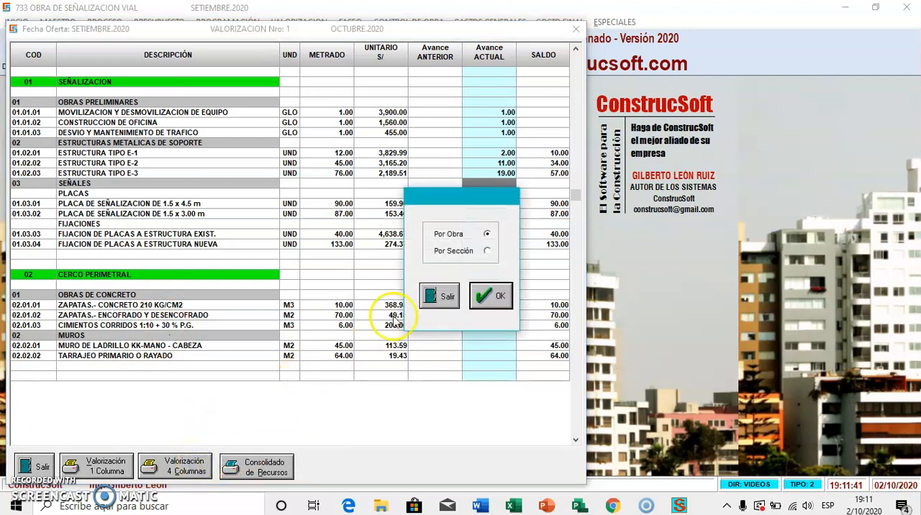
click(512, 294)
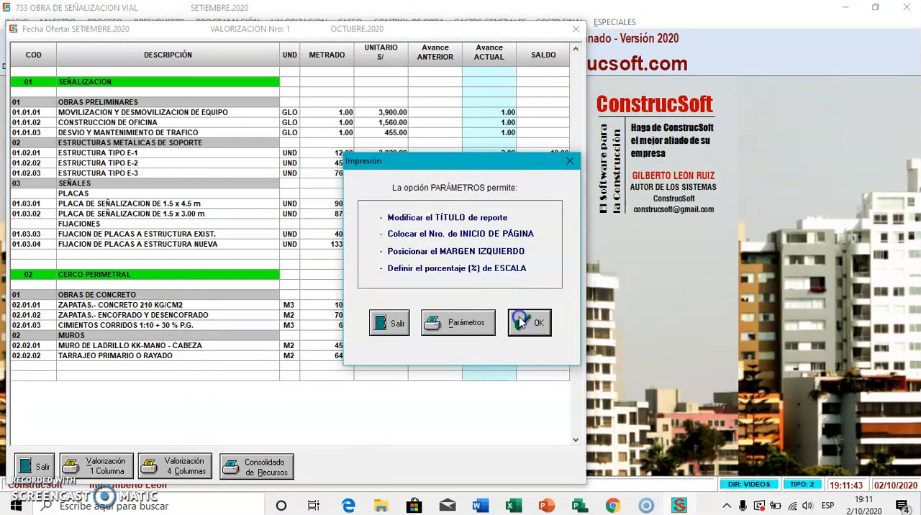
click(520, 321)
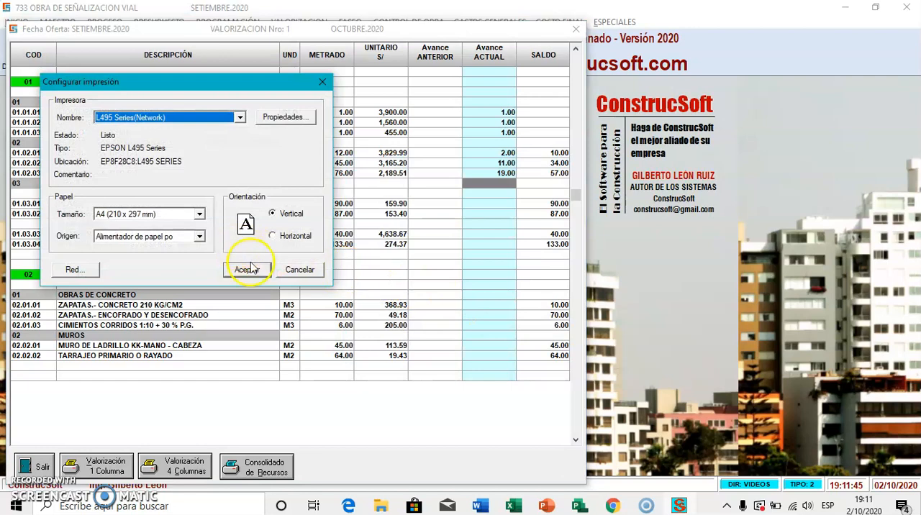
click(246, 270)
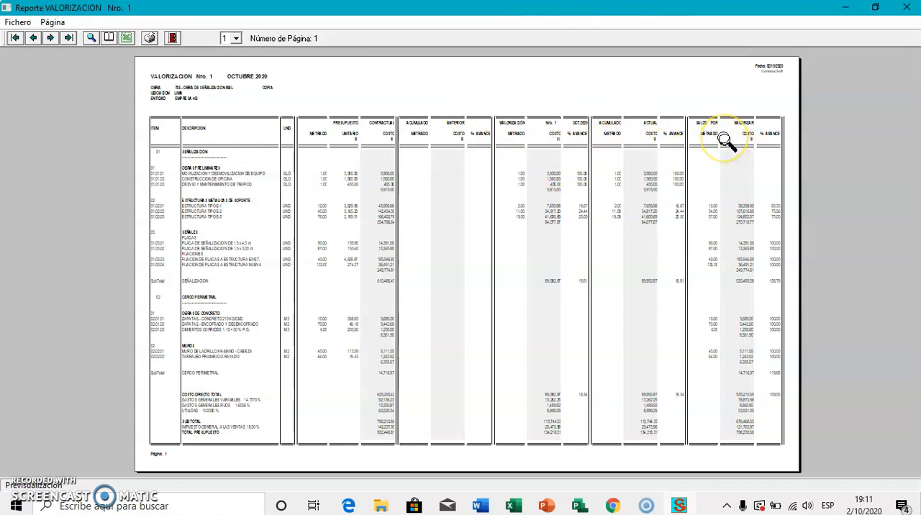
click(236, 39)
click(235, 60)
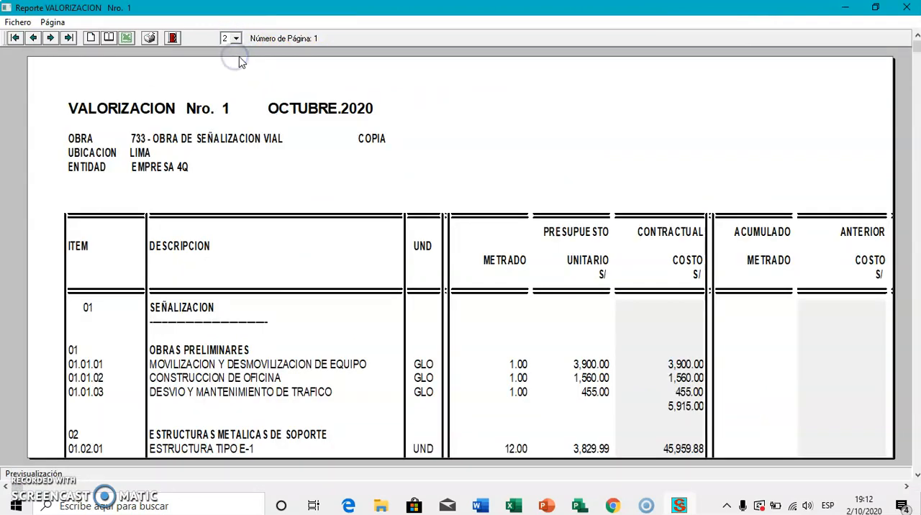
Step: Examine the contract budget, previous accumulated, October valuation and current accumulated columns of the four-column report
key(Right)
key(Right)
key(Right)
key(Right)
key(Right)
key(Right)
key(Right)
key(Right)
key(Right)
key(Right)
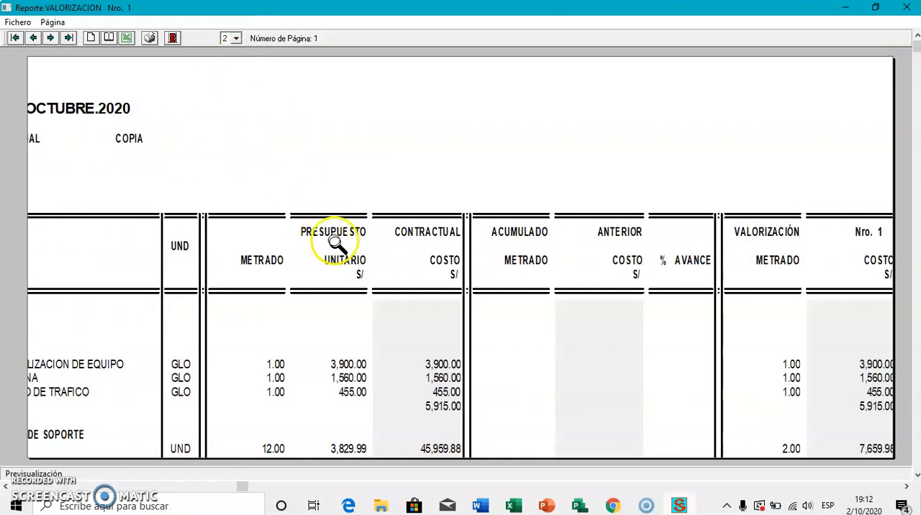
key(Right)
key(Right)
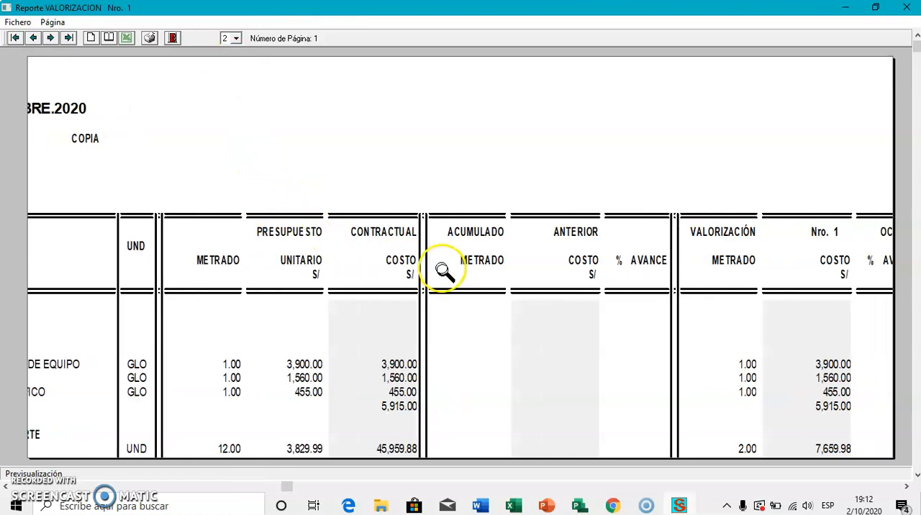
key(Right)
key(Right)
key(Right)
key(Right)
key(Right)
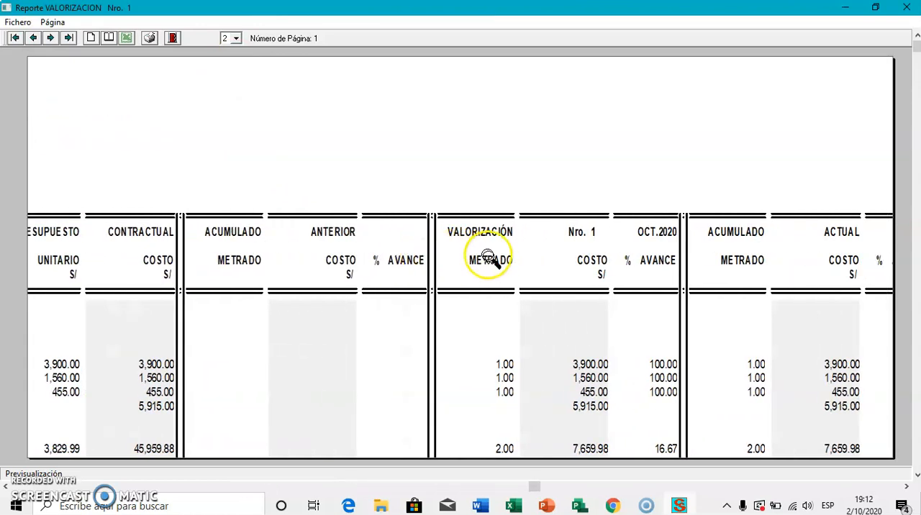
key(Right)
key(Right)
key(Right)
key(Right)
key(Right)
Step: Examine the balance to be valued and the cost totals at the end of the four-column report, and close the preview
key(Right)
key(Right)
key(Right)
key(Right)
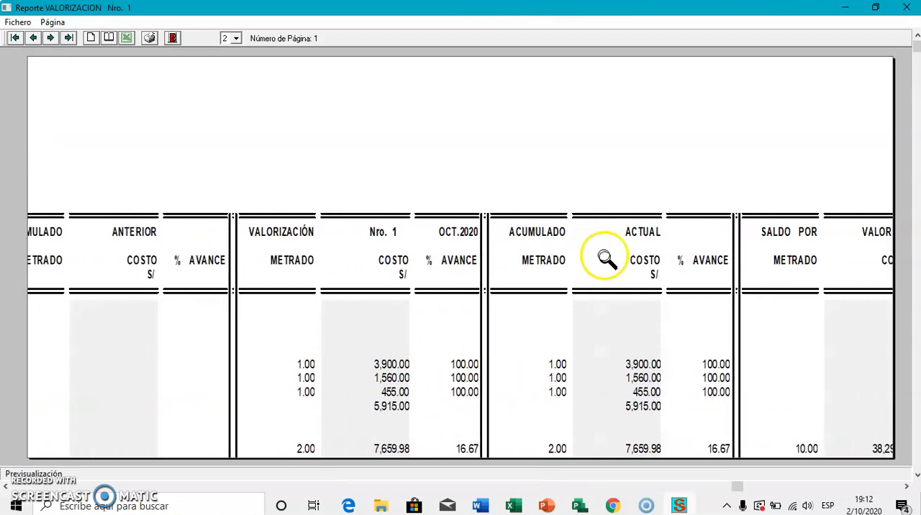
key(Down)
key(Down)
key(Down)
key(Down)
key(Right)
key(Right)
key(Right)
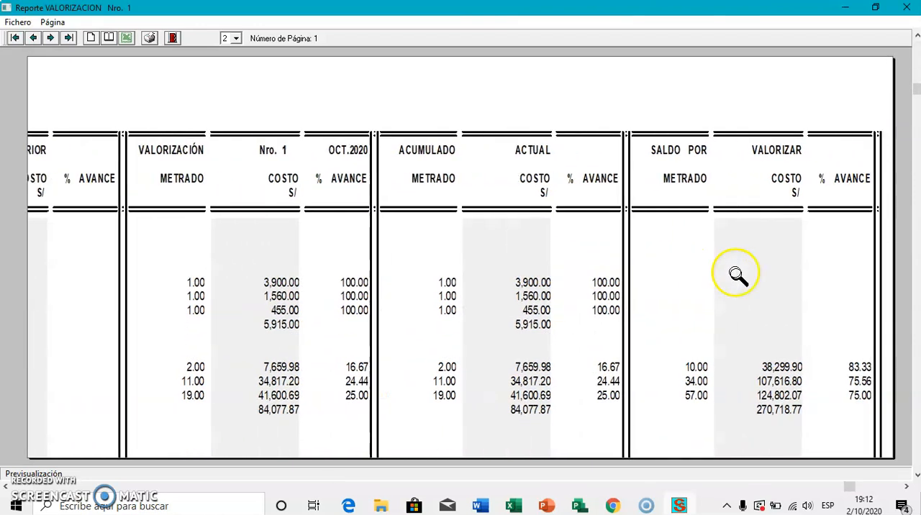
key(Down)
key(Down)
key(Down)
key(Down)
key(Down)
key(Down)
key(Right)
key(Down)
key(Down)
key(Down)
key(Down)
key(Down)
key(Down)
key(Down)
key(Down)
key(Down)
key(Down)
key(Down)
key(Down)
key(Down)
key(Down)
key(Down)
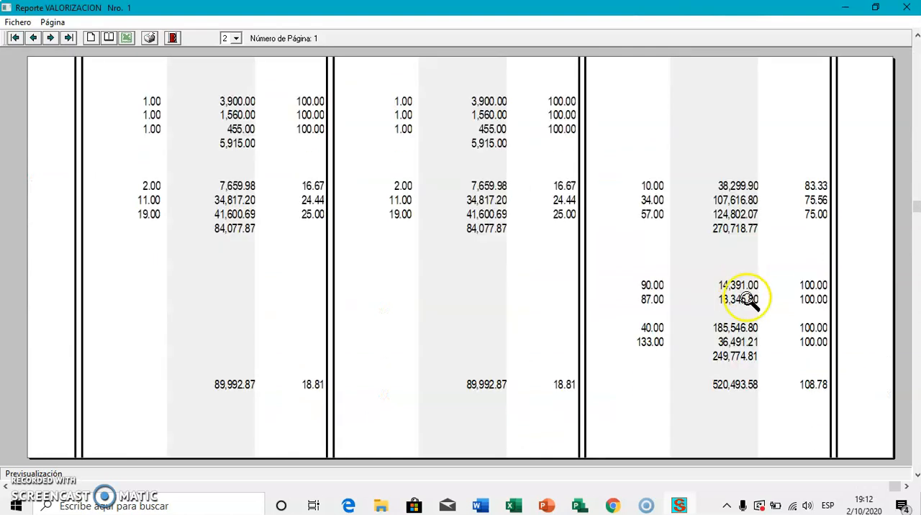
key(Down)
key(Down)
key(Down)
key(Down)
key(Down)
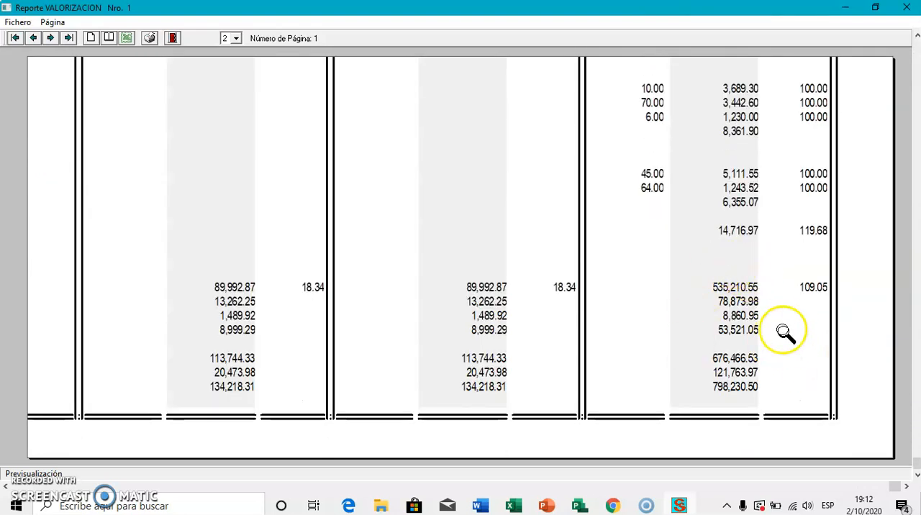
click(737, 325)
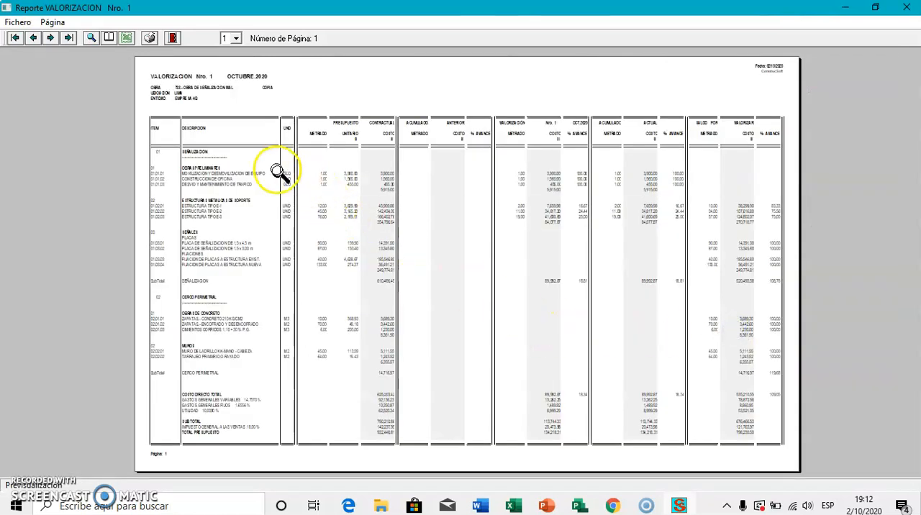
click(172, 39)
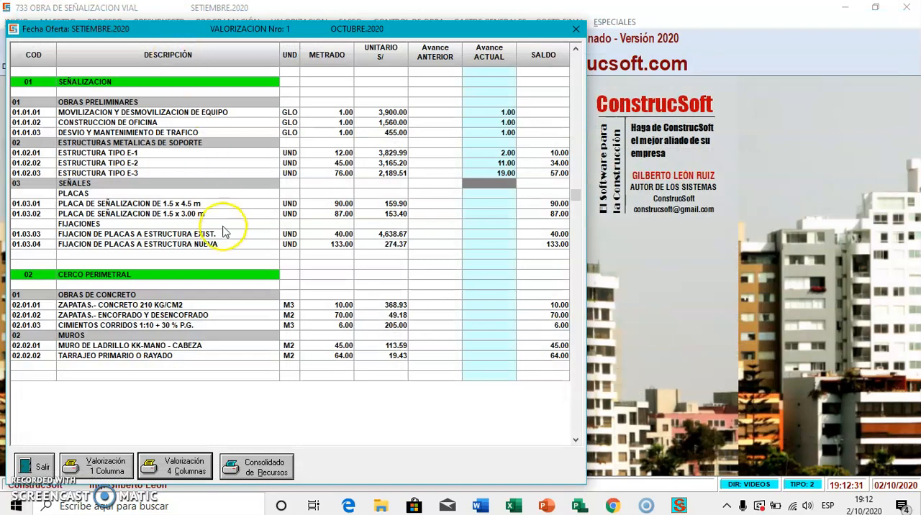
Step: Preview the consolidated resources report Por Obra with the default print setup, review it, and close it along with the October progress sheet
click(261, 465)
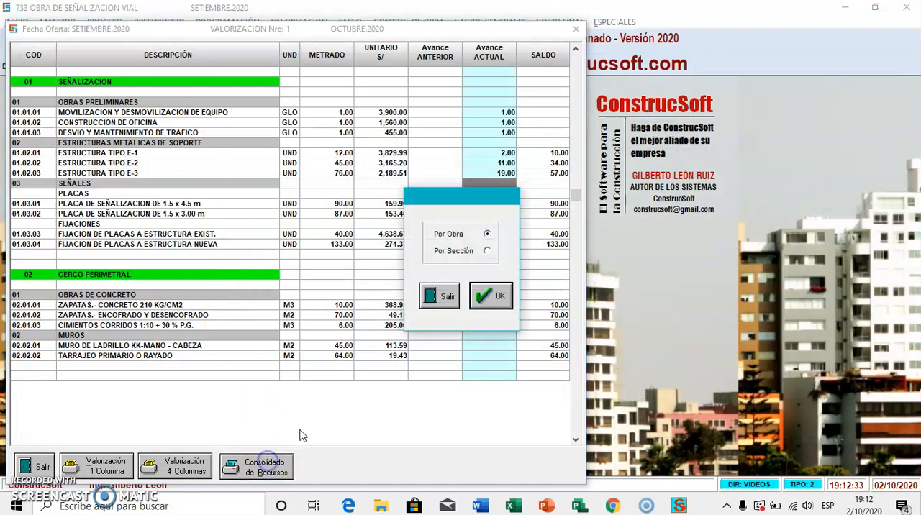
click(482, 298)
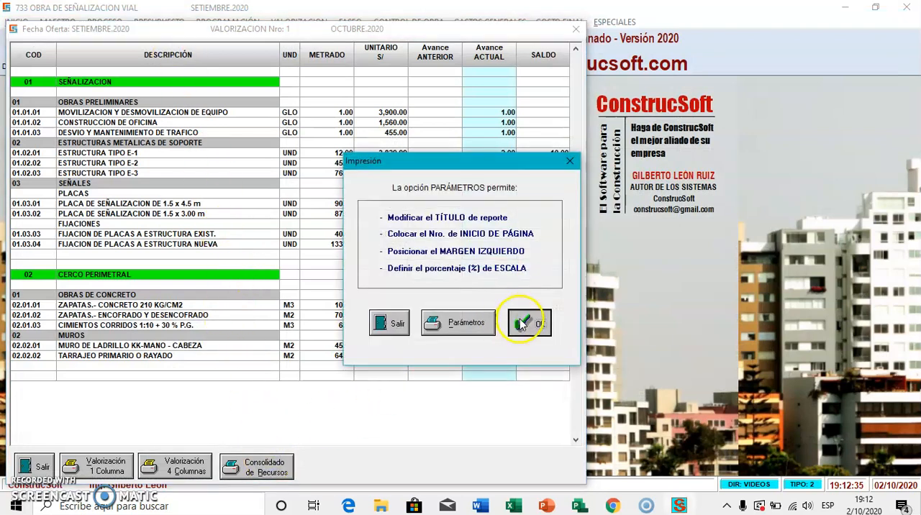
click(522, 322)
click(252, 268)
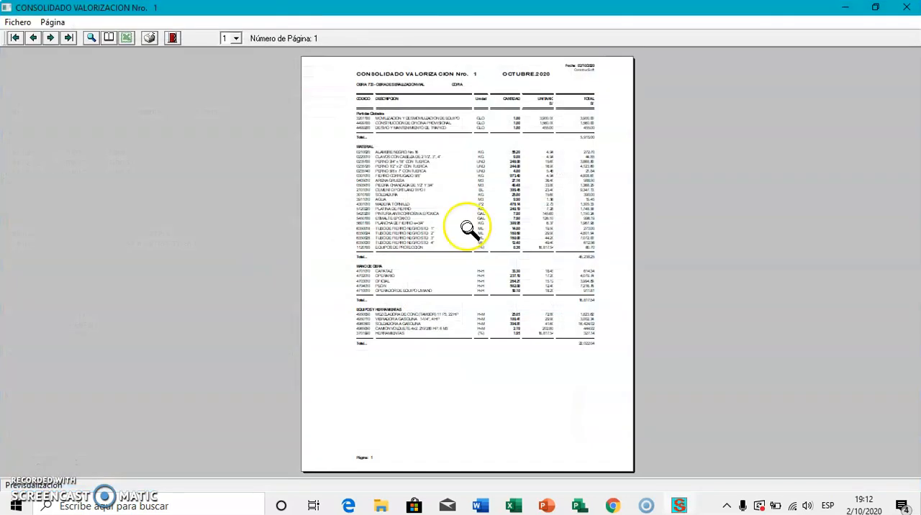
click(467, 227)
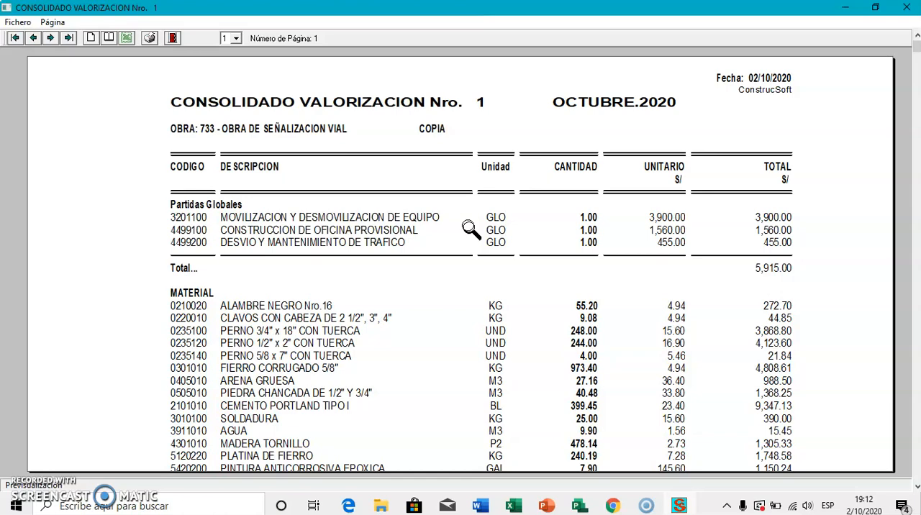
scroll(469, 228, down, 10)
scroll(480, 236, up, 10)
click(174, 38)
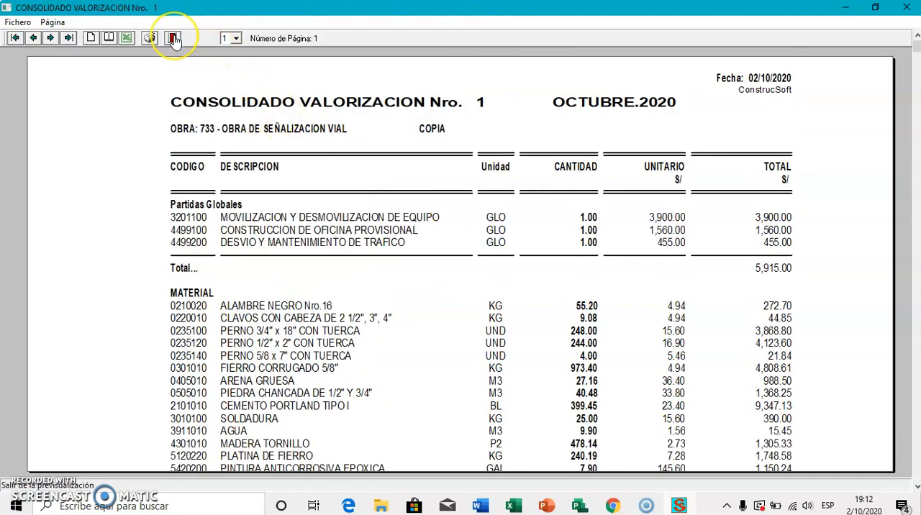
click(173, 38)
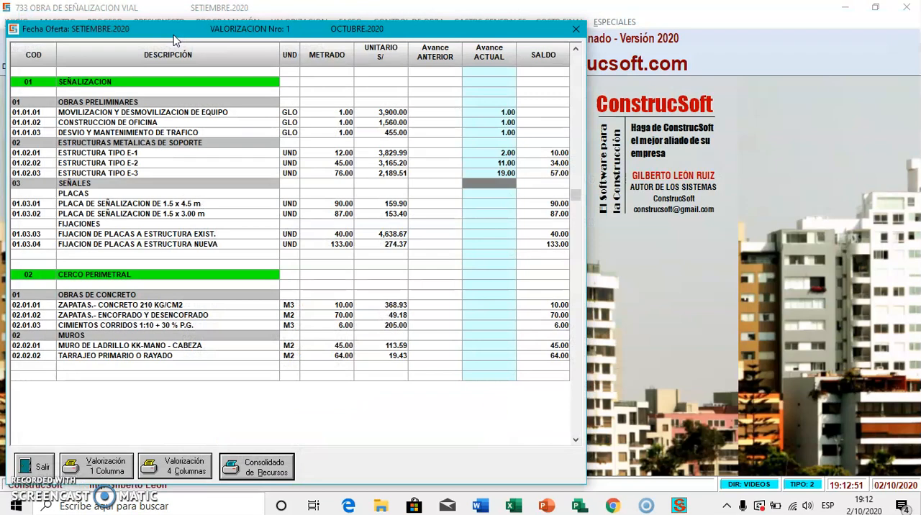
click(41, 467)
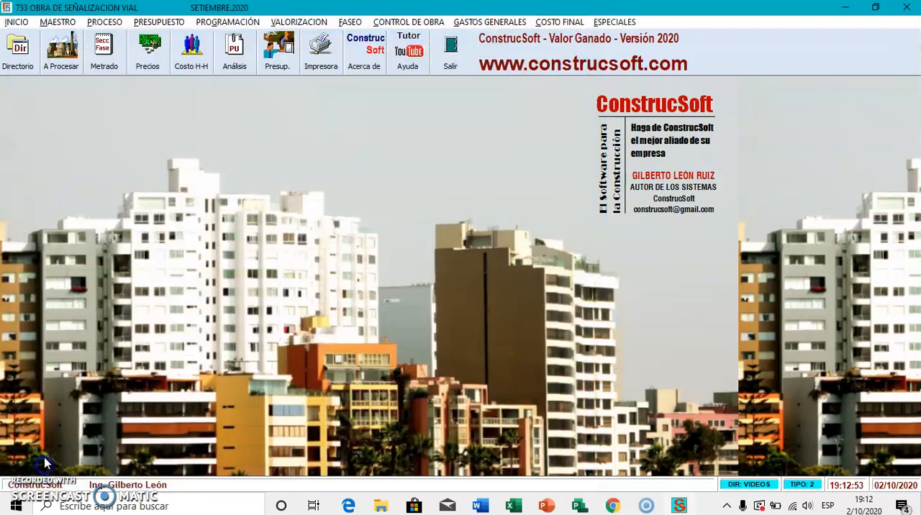
Step: Generate a new valuation for November 2020 and close the valuation list
click(291, 22)
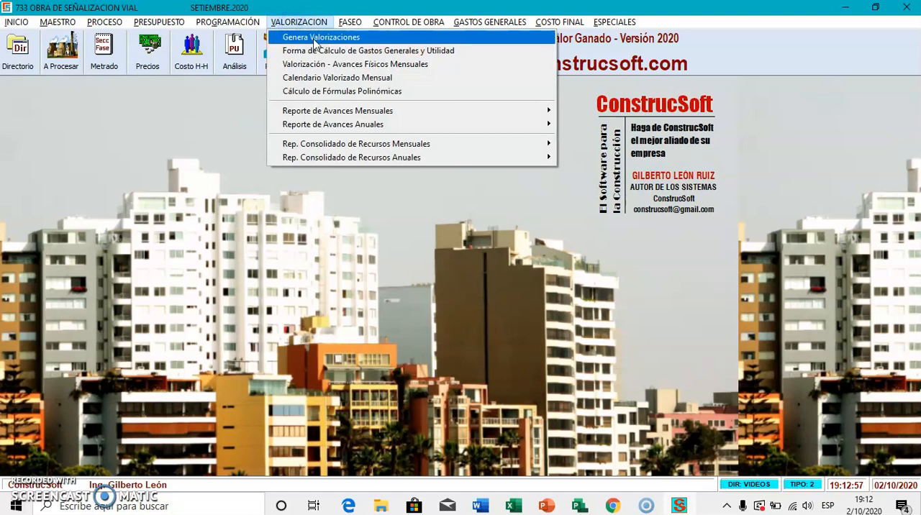
click(315, 37)
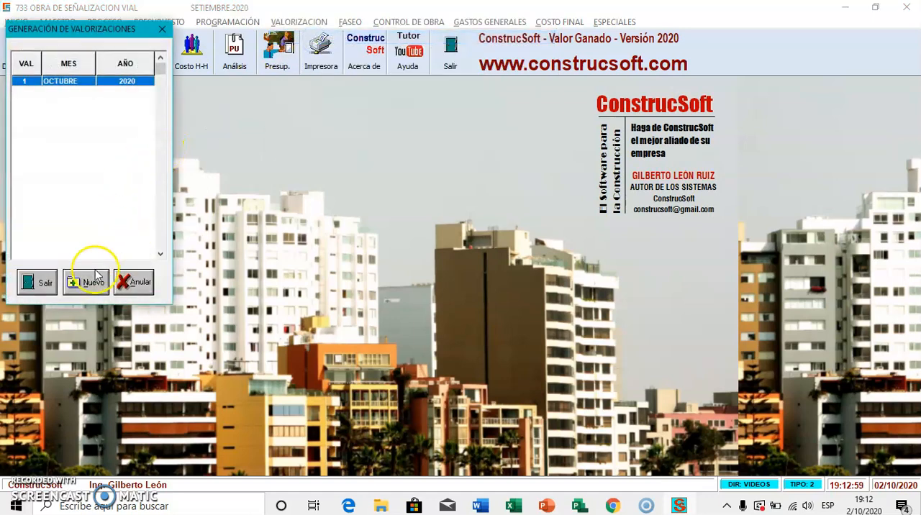
click(86, 282)
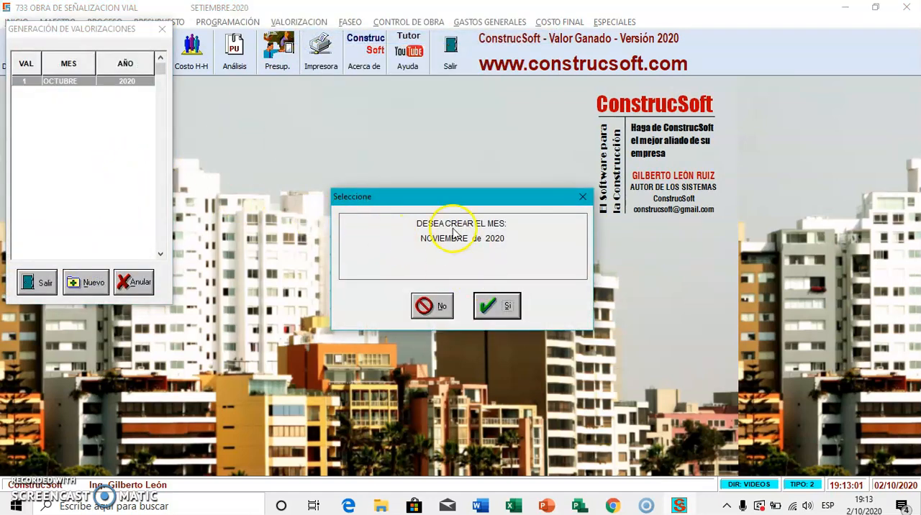
click(495, 306)
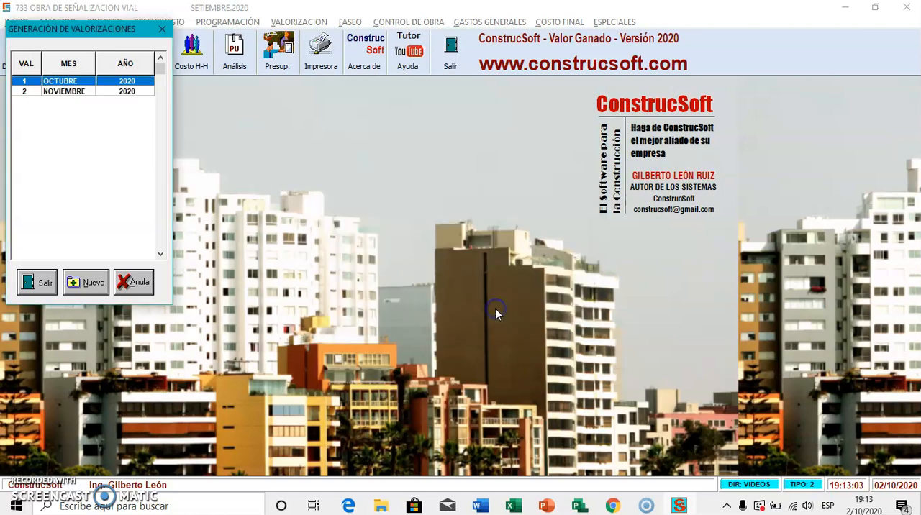
click(50, 280)
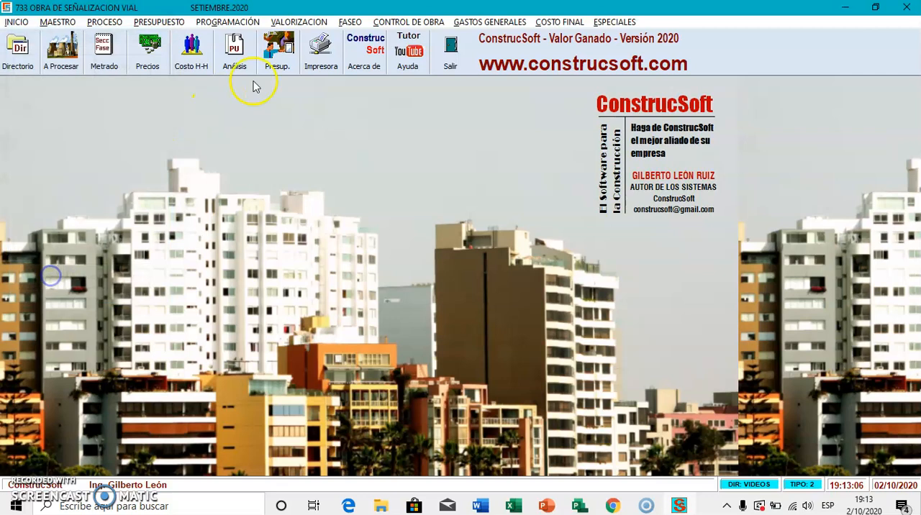
Step: In the November 2020 monthly physical progress sheet, set the current progress of ESTRUCTURA TIPO E-1 to 7, E-2 to 25 and E-3 to 44
click(298, 22)
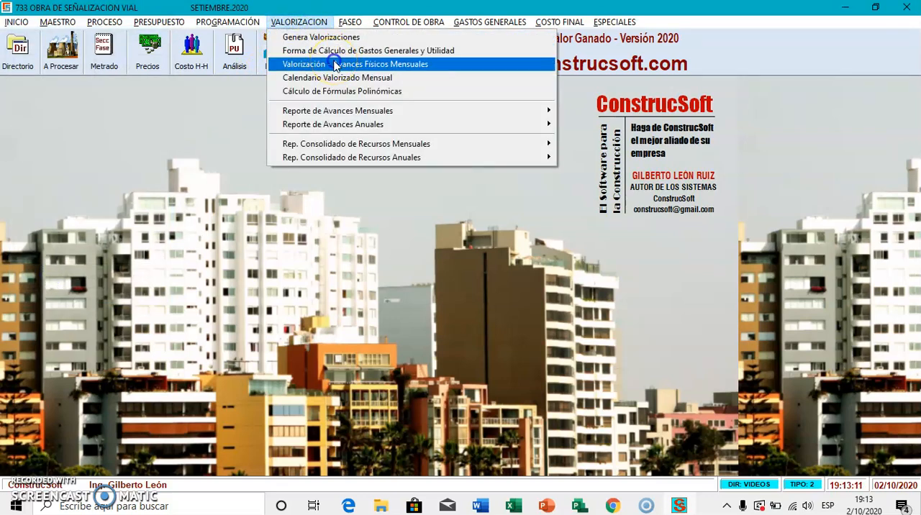
click(336, 65)
click(141, 92)
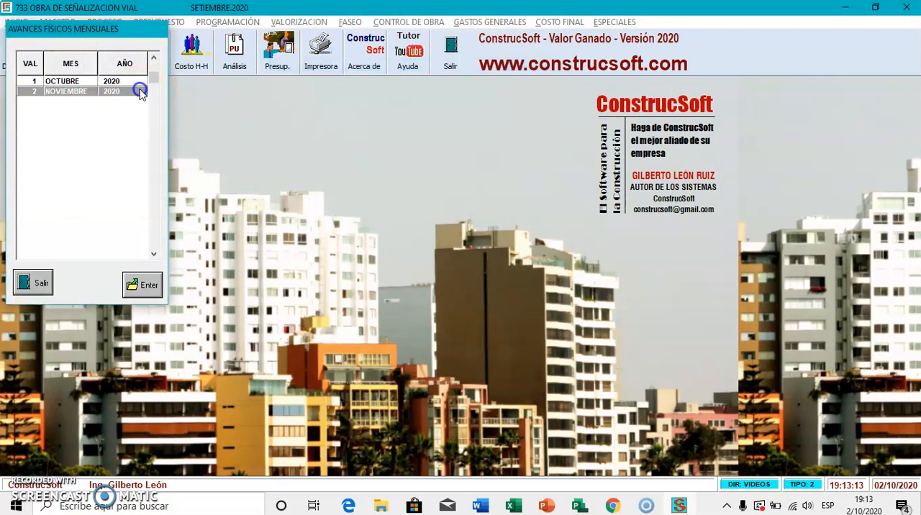
double_click(141, 92)
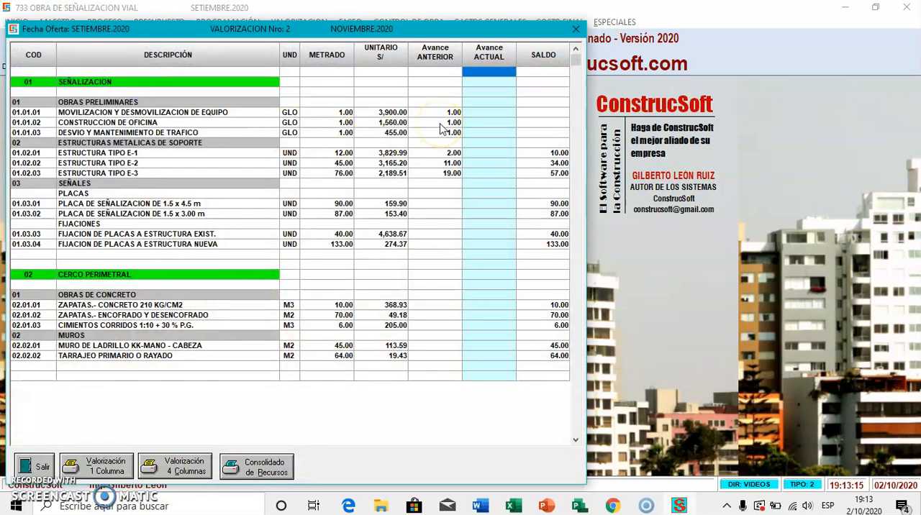
click(475, 152)
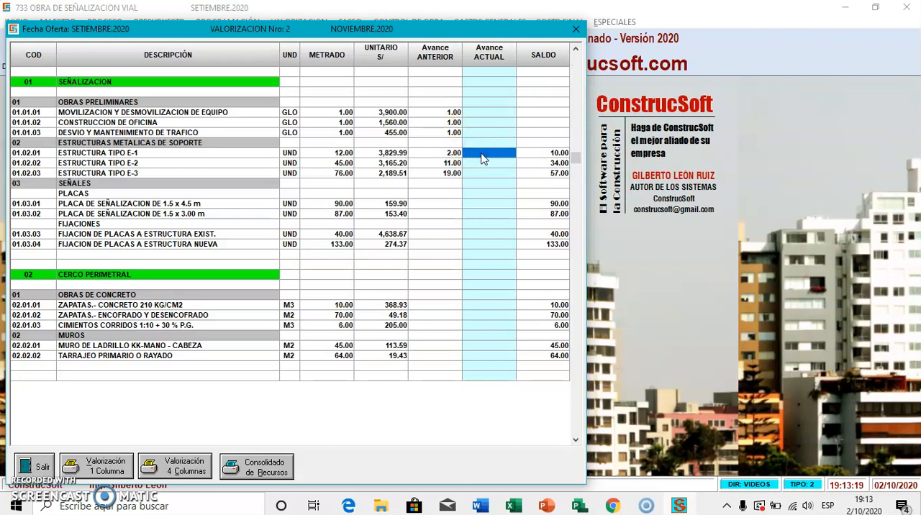
text(7)
key(Return)
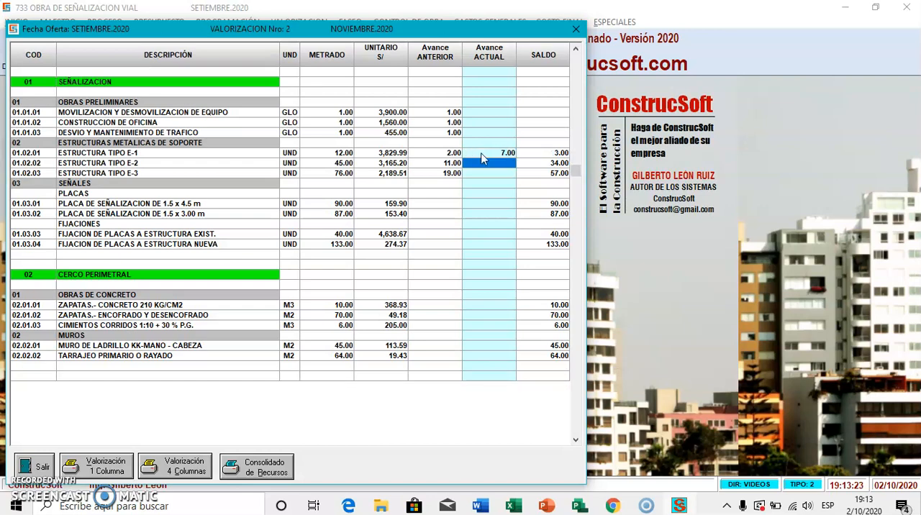
text(25)
key(Return)
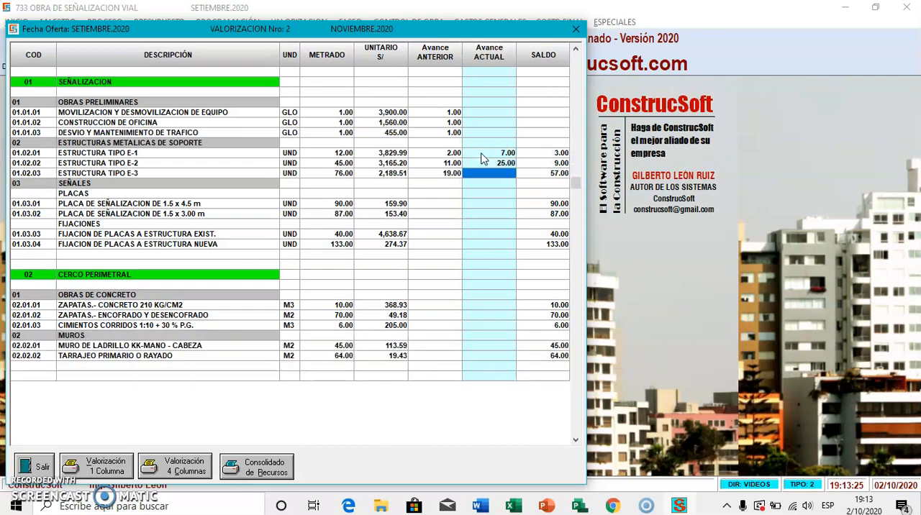
text(44 .)
key(Return)
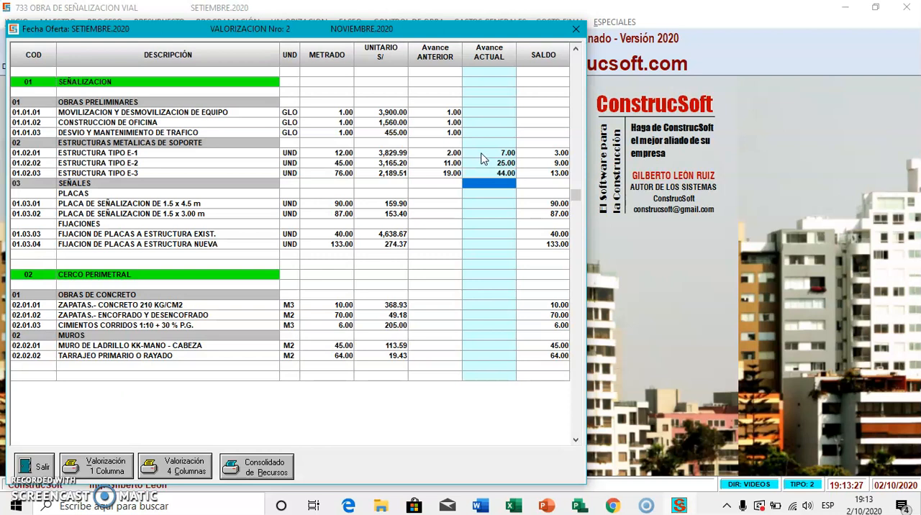
Step: Set November's current progress to 2 for ZAPATAS CONCRETO 210 KG/CM2, 10 for ZAPATAS ENCOFRADO Y DESENCOFRADO and 1 for CIMIENTOS CORRIDOS, and close the sheet
key(Down)
key(Down)
key(Down)
key(Down)
key(Down)
key(Down)
key(Down)
key(Down)
key(Down)
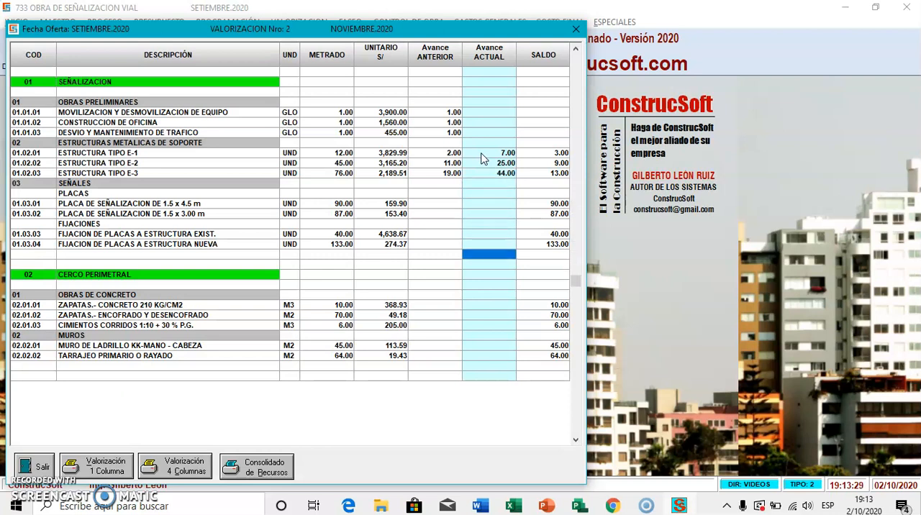
key(Down)
key(Down)
text(2)
key(Return)
text(10    .)
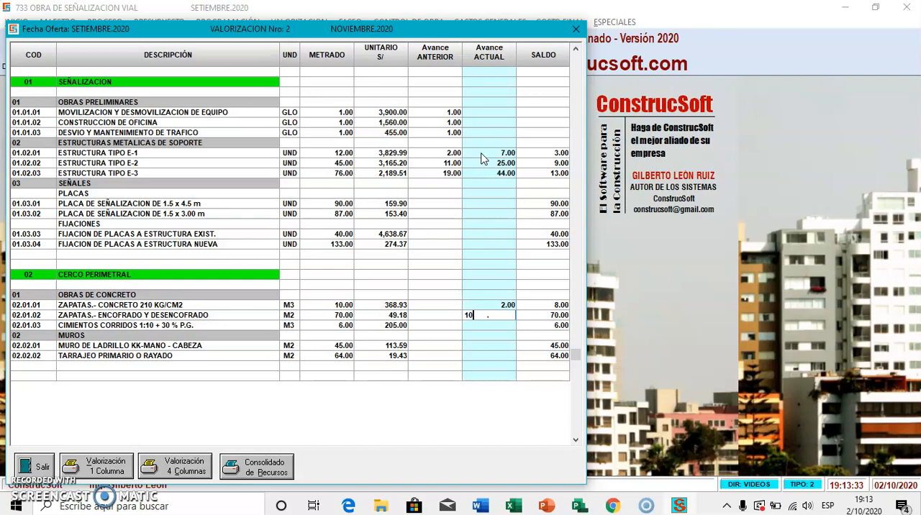
key(Return)
text(1)
key(Return)
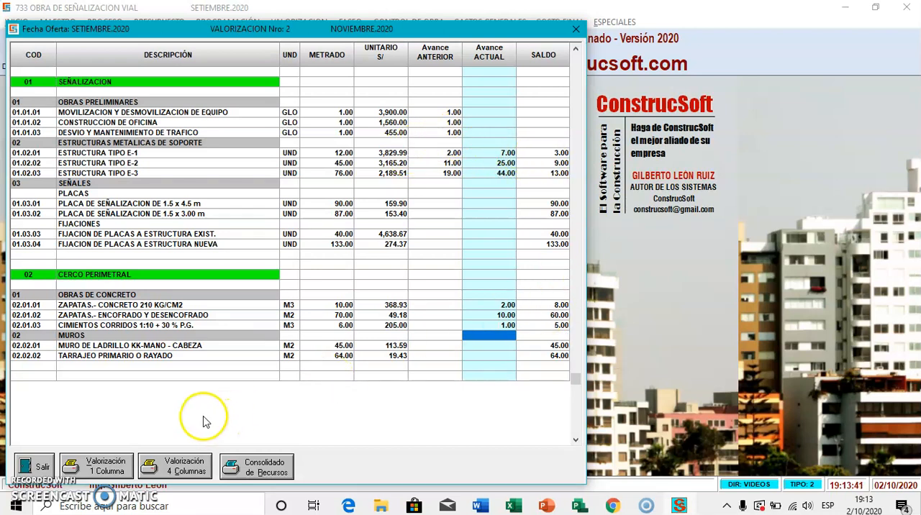
click(35, 466)
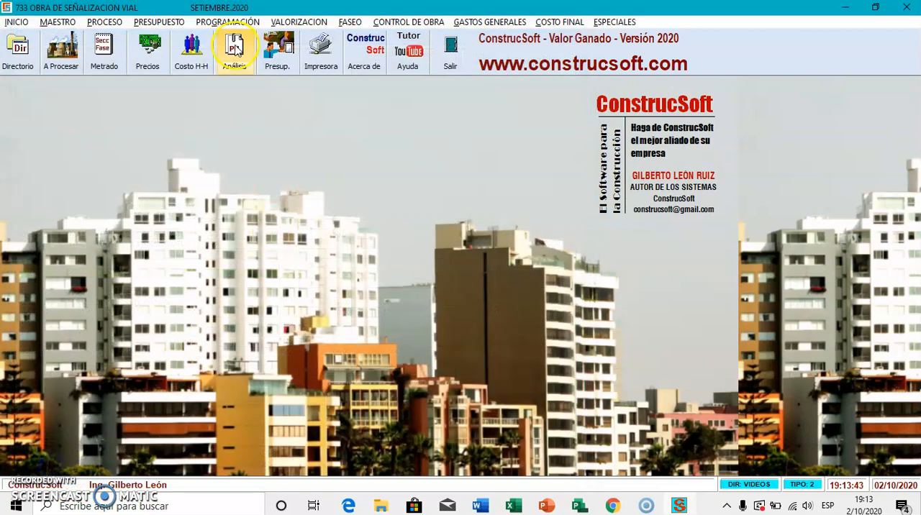
Step: Generate a new valuation for December 2020 and close the valuation list
click(292, 23)
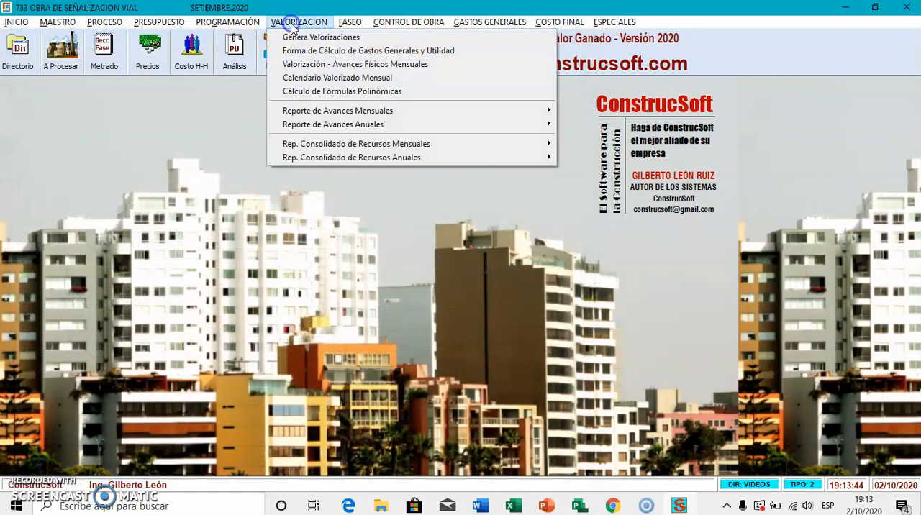
click(327, 67)
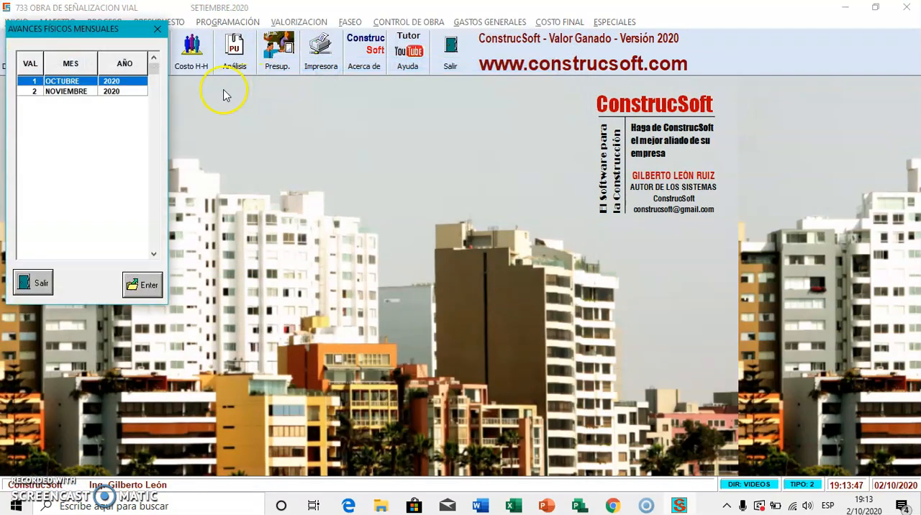
click(327, 23)
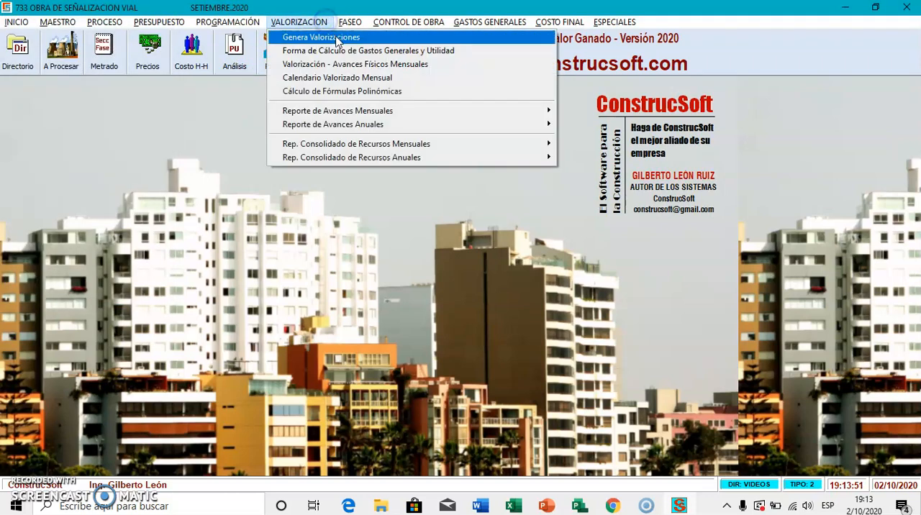
click(335, 36)
click(90, 282)
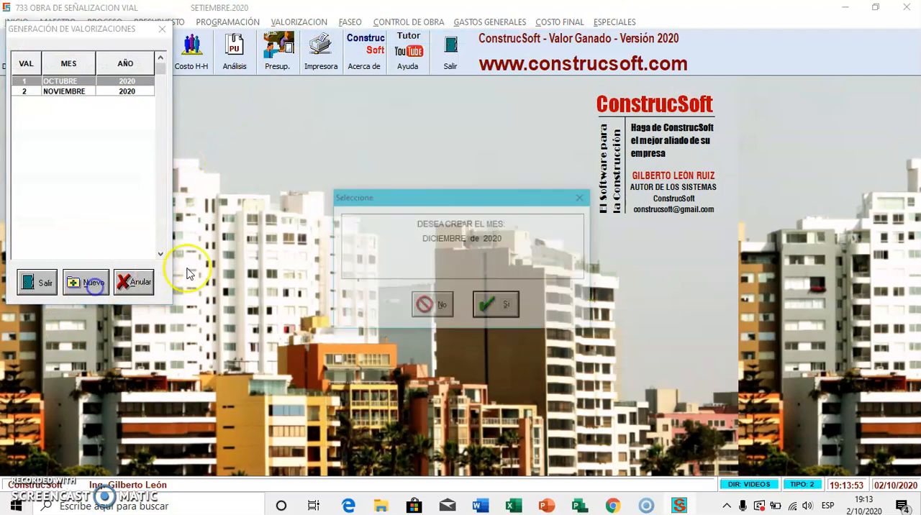
click(495, 303)
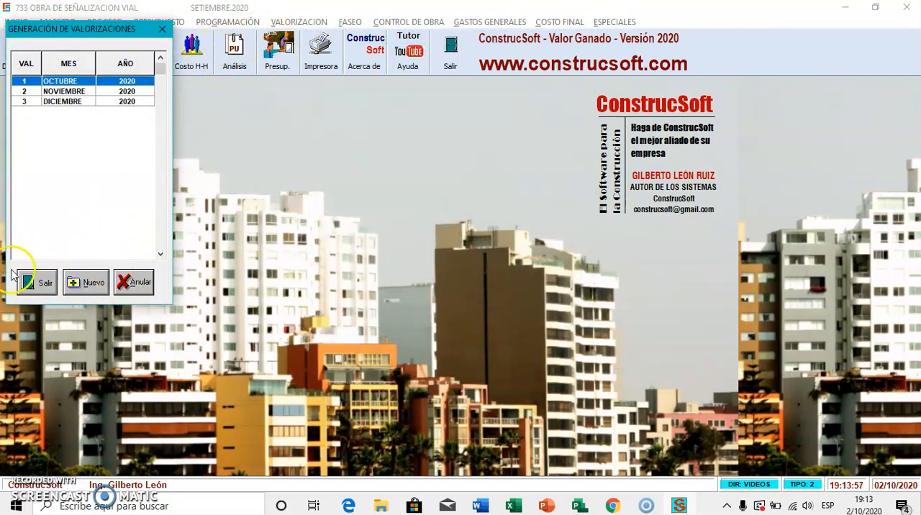
click(29, 286)
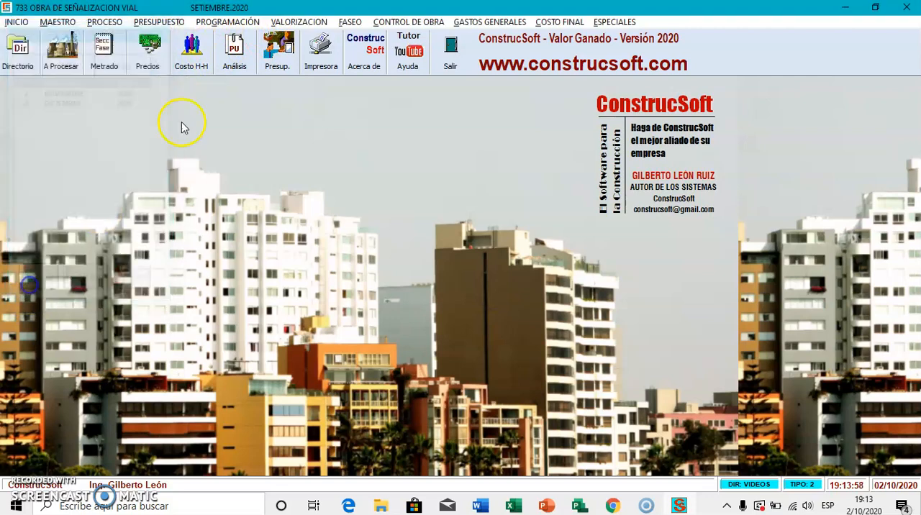
Step: In the December 2020 monthly physical progress sheet, set the current progress of ESTRUCTURA TIPO E-1 to 3, E-2 to 5 and E-3 to 8
click(295, 22)
click(320, 64)
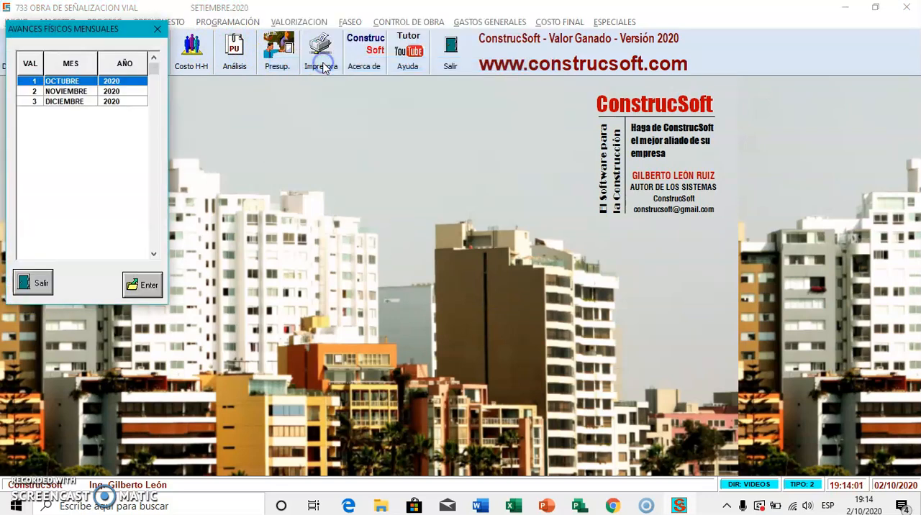
double_click(127, 101)
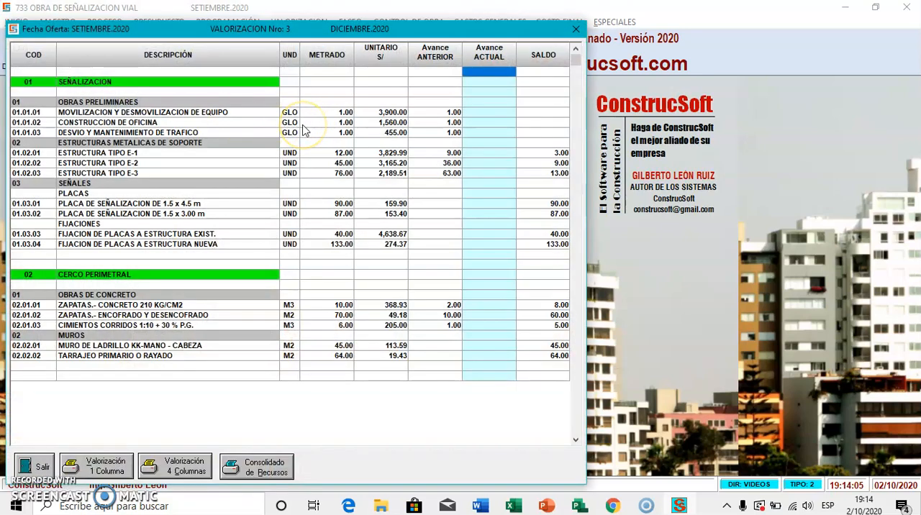
click(485, 154)
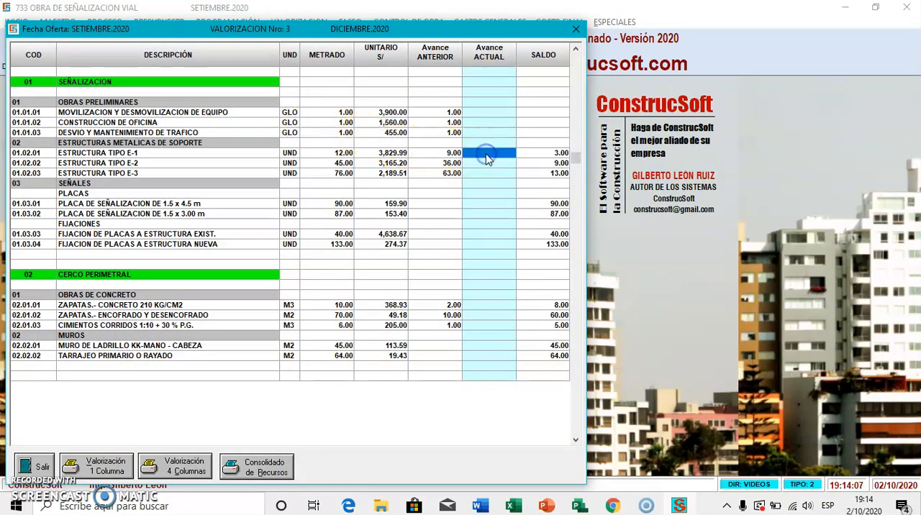
text(3)
key(Return)
text(5)
key(Return)
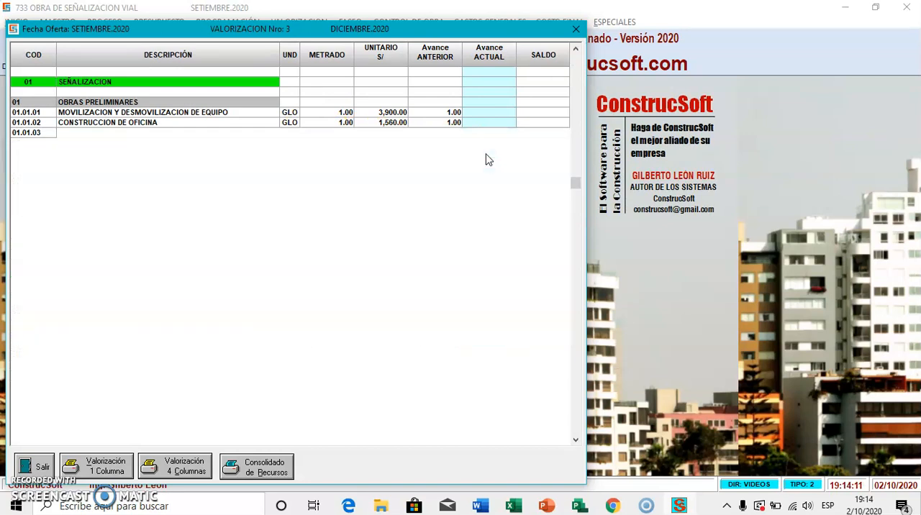
text(8 .)
key(Return)
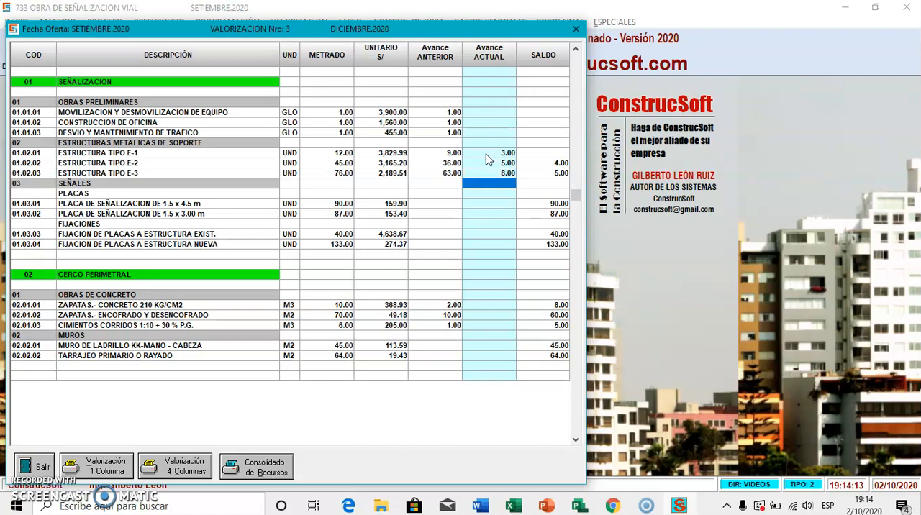
Step: Set the current progress of PLACA DE SEÑALIZACION DE 1.5 x 4.5 m to 90 and of the 1.5 x 3.00 m plate to 87
key(Down)
key(Down)
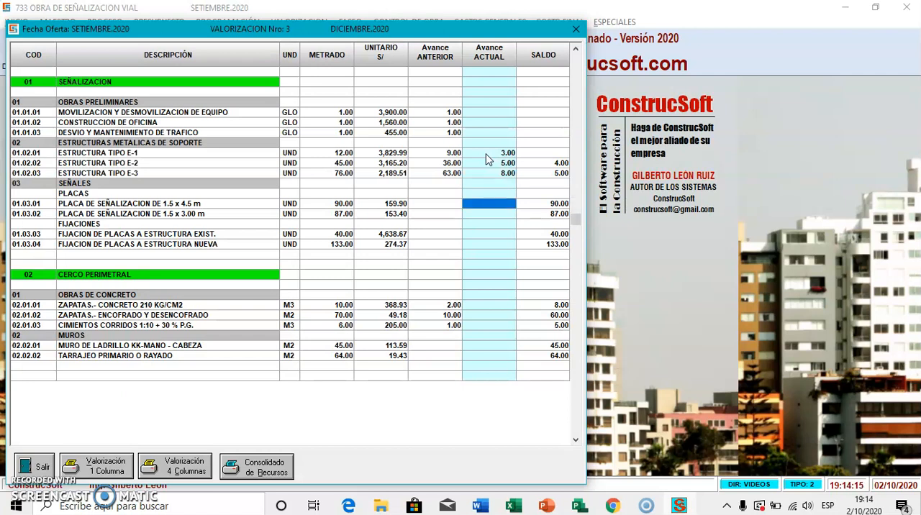
text(90 .)
key(Return)
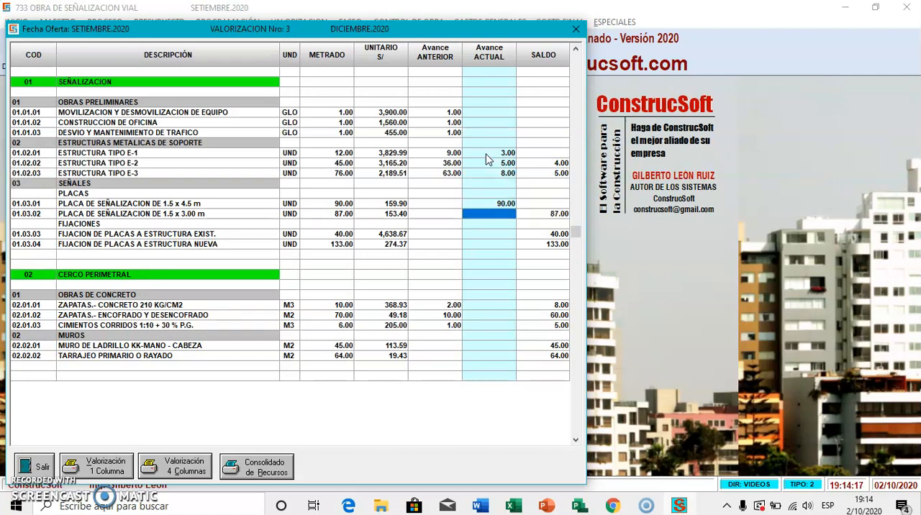
text(87)
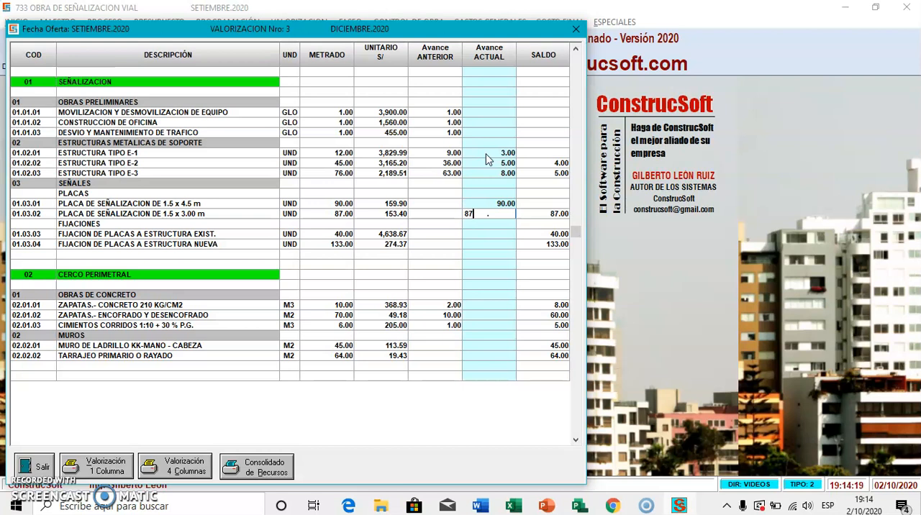
key(Return)
Step: Set the current progress of FIJACION DE PLACAS A ESTRUCTURA EXIST. to 30 and A ESTRUCTURA NUEVA to 103
key(Down)
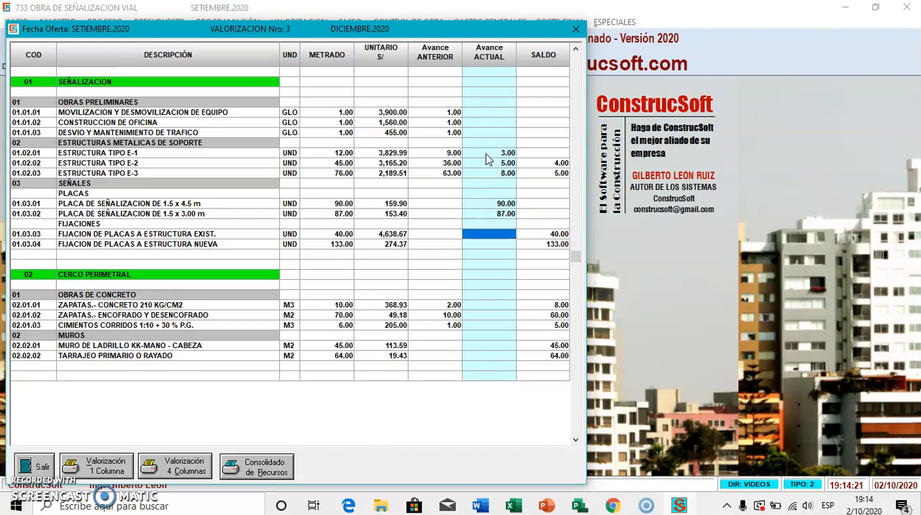
text(30)
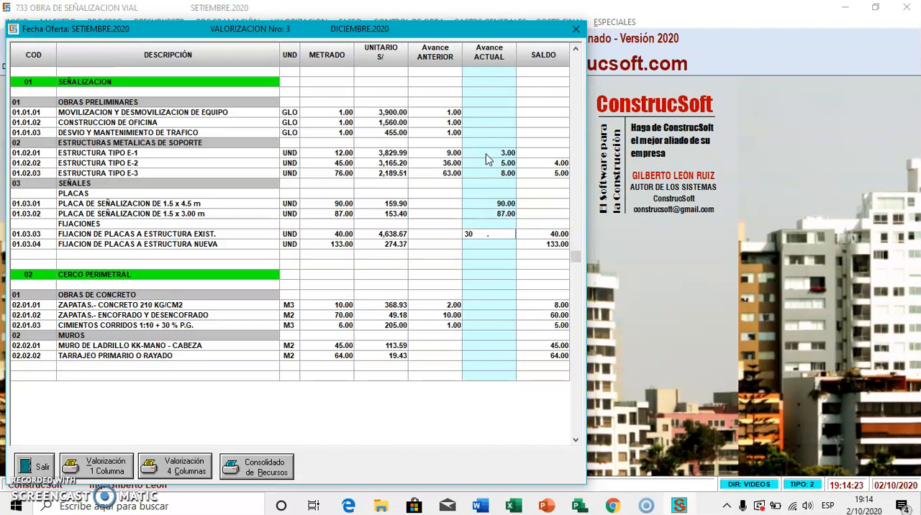
key(Return)
text(1)
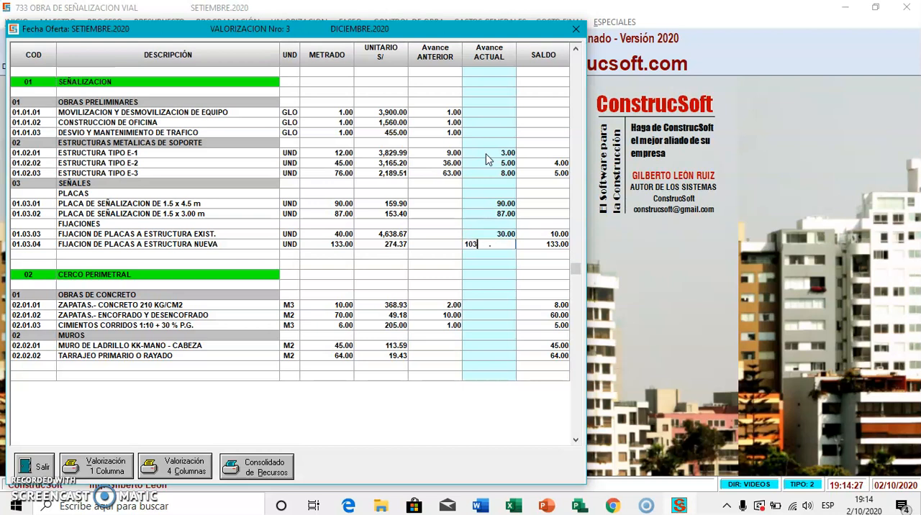
text(03)
key(Return)
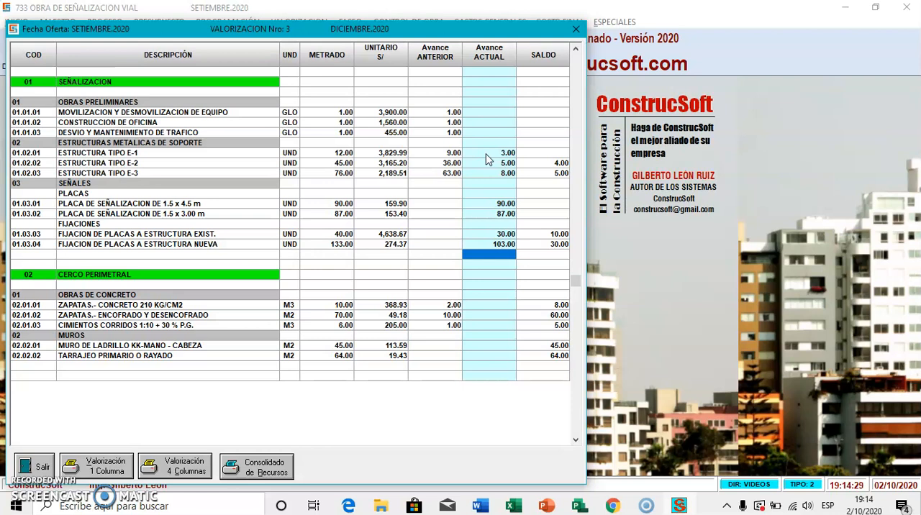
Step: Under OBRAS DE CONCRETO, set the current progress of ZAPATAS CONCRETO to 5, ZAPATAS ENCOFRADO Y DESENCOFRADO to 30 and CIMIENTOS CORRIDOS to 2
key(Down)
key(Down)
key(Down)
key(Down)
key(Down)
text(5)
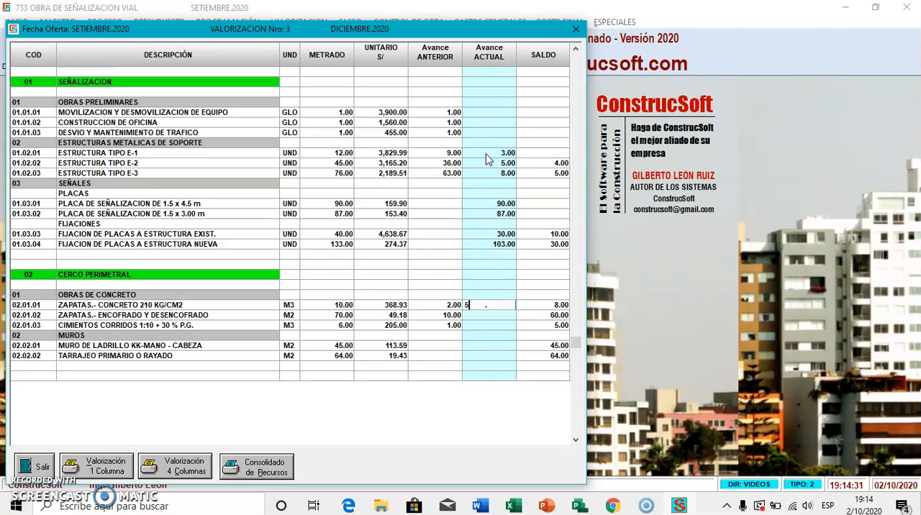
key(Return)
text(3)
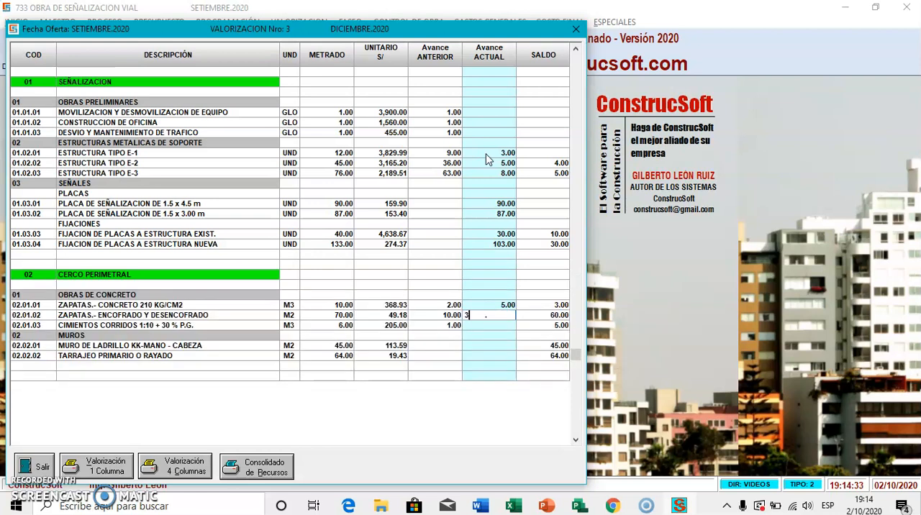
key(Return)
text(2)
key(Return)
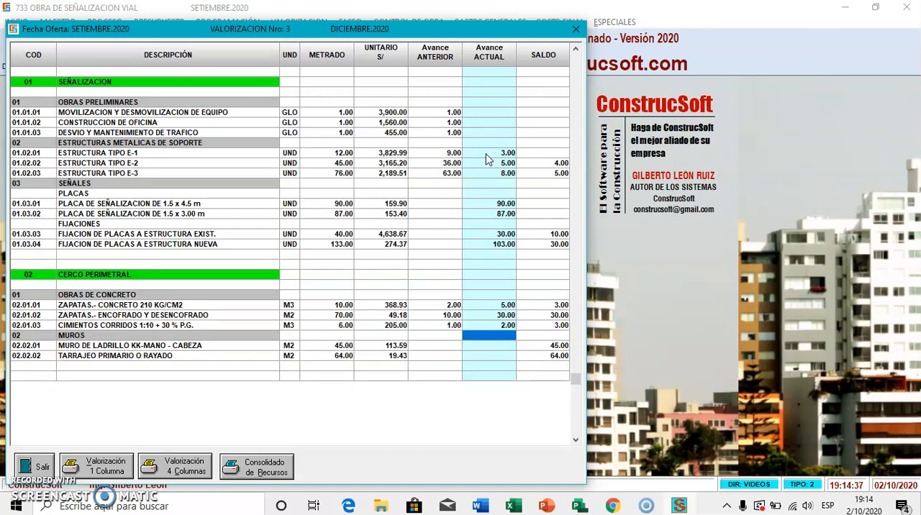
Step: Under MUROS, set the current progress of MURO DE LADRILLO KK-MANO - CABEZA to 10 and TARRAJEO PRIMARIO O RAYADO to 15
key(Down)
key(Down)
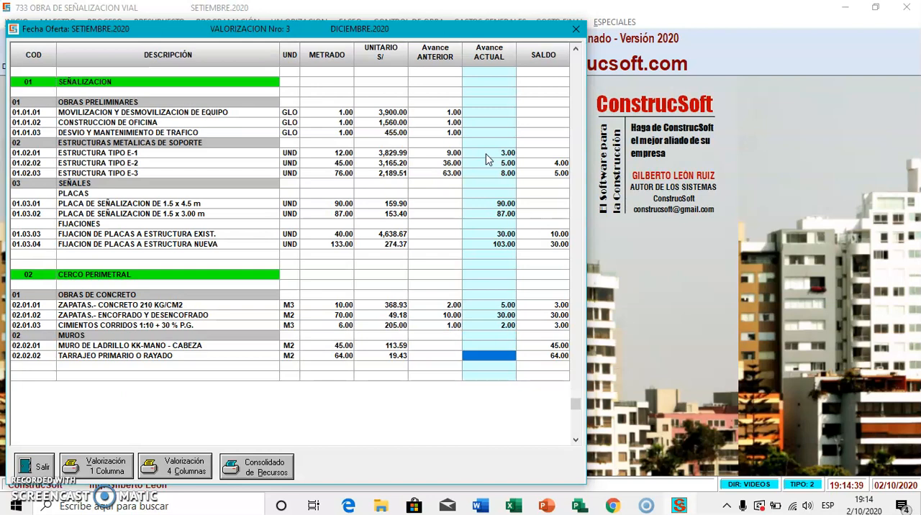
key(Up)
text(1)
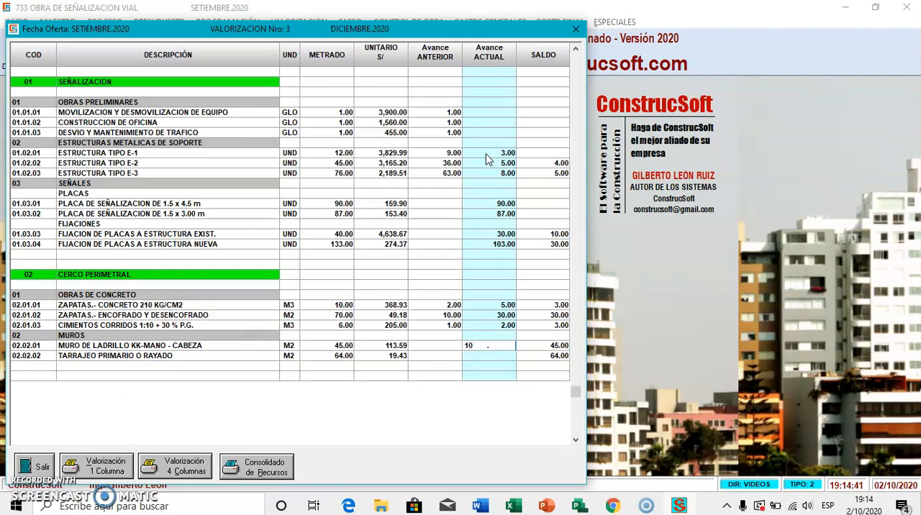
key(Return)
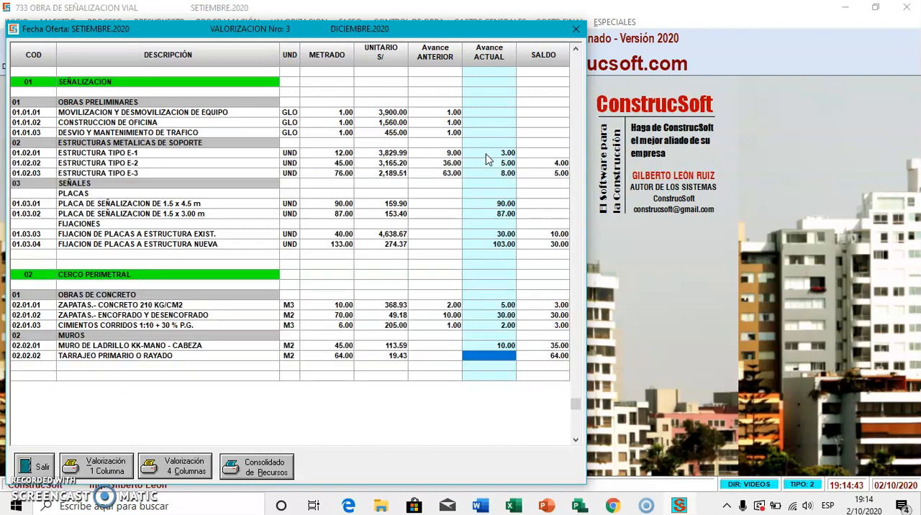
text(15 .)
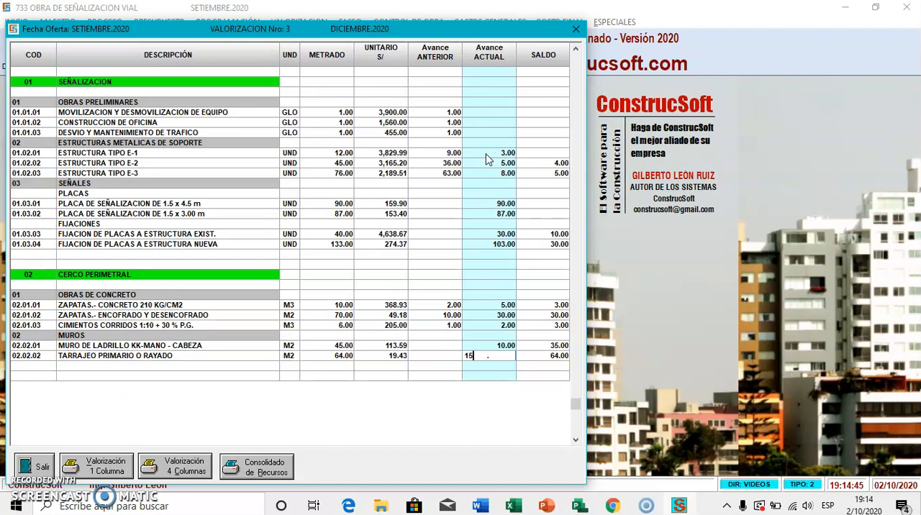
key(Return)
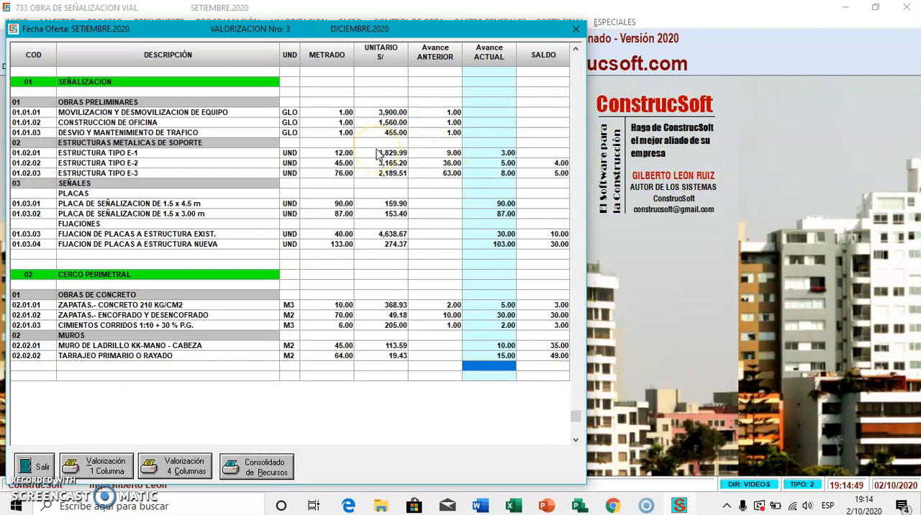
Step: Preview December's four-column valuation report Por Obra with the default print setup, review it enlarged, and close the preview
click(211, 469)
click(493, 302)
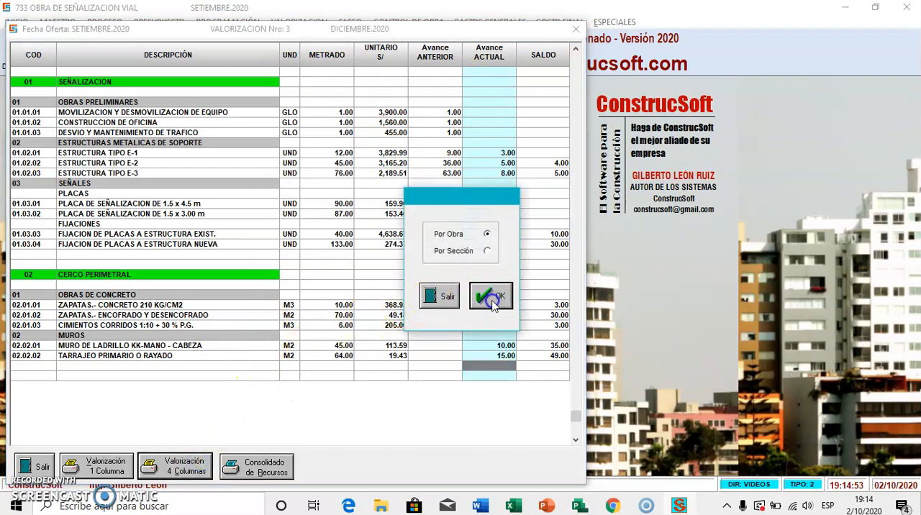
click(530, 322)
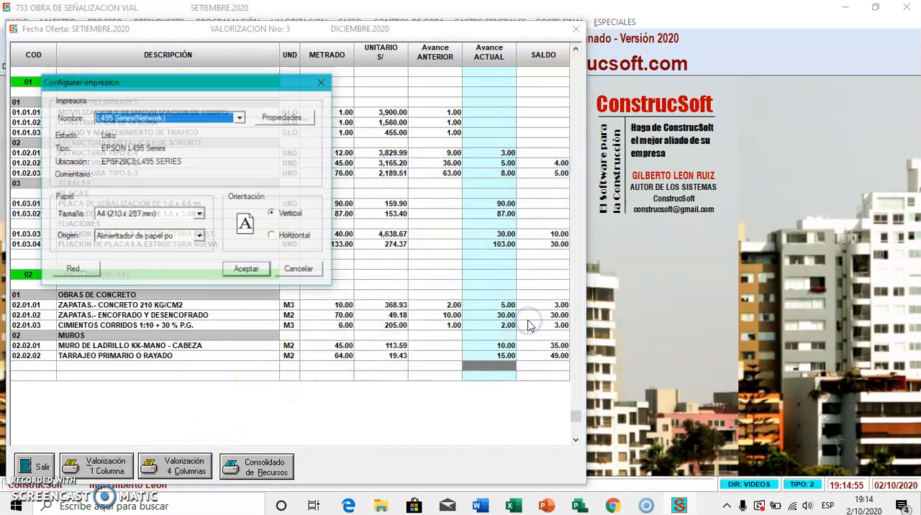
click(246, 268)
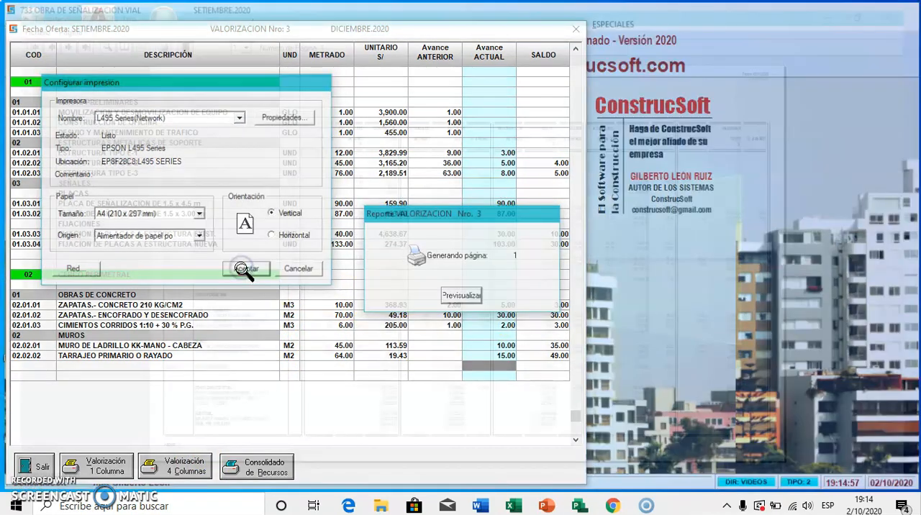
click(326, 202)
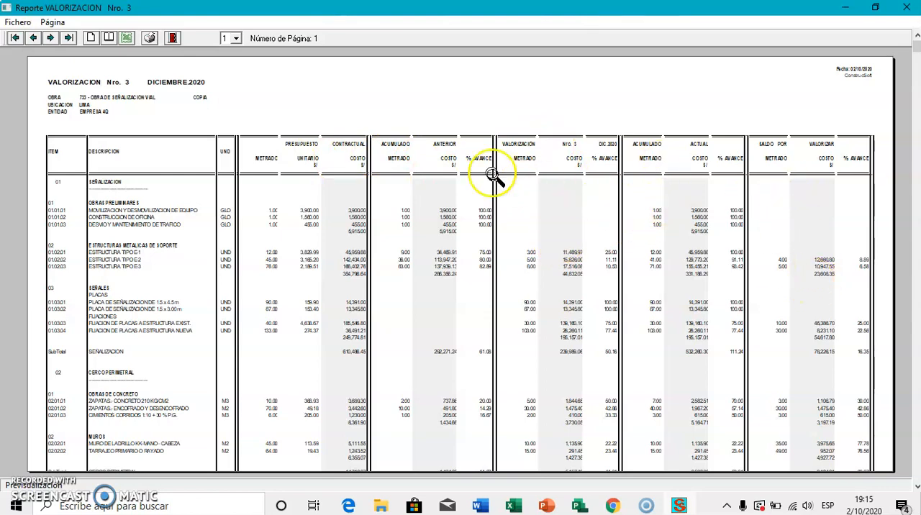
click(172, 37)
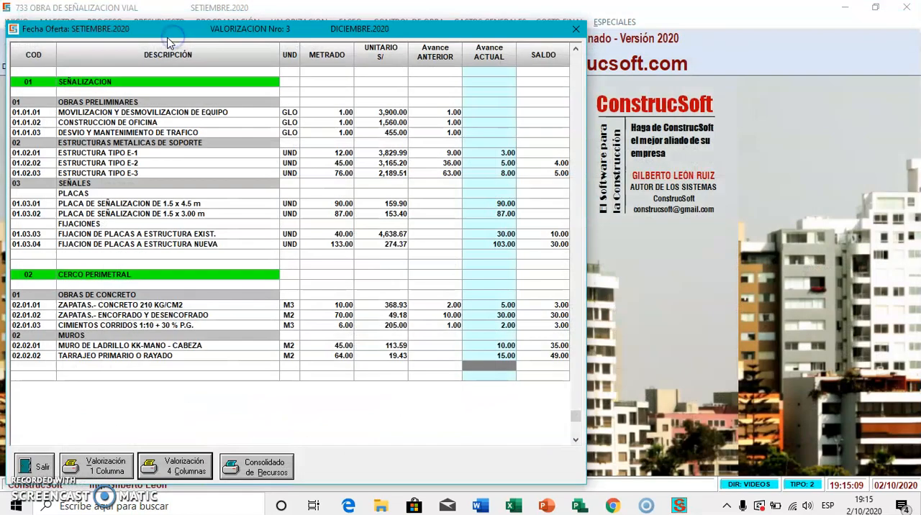
Step: Close December's progress sheet and generate a new valuation number 4 for ENERO 2021
click(44, 461)
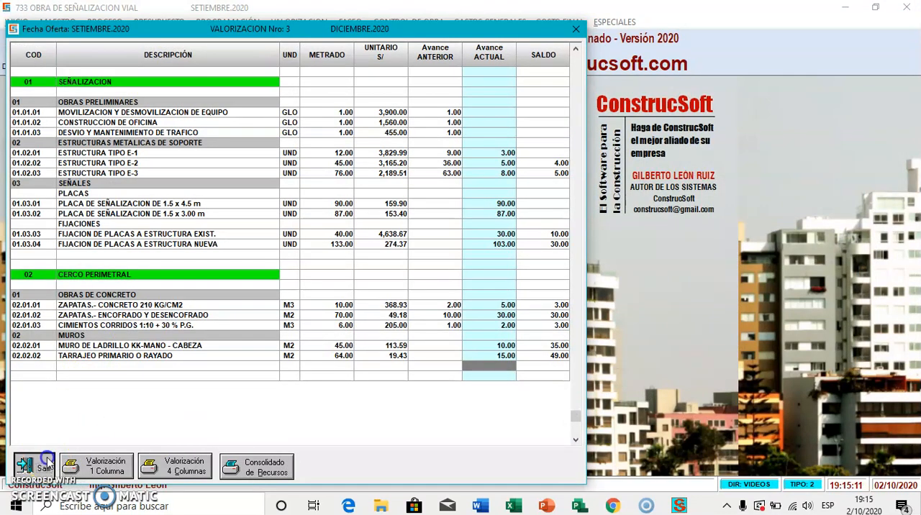
click(307, 23)
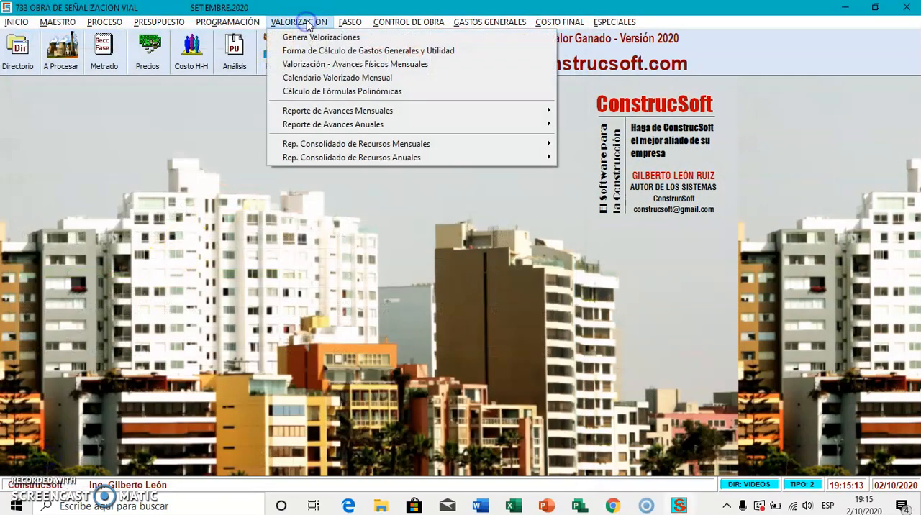
click(334, 37)
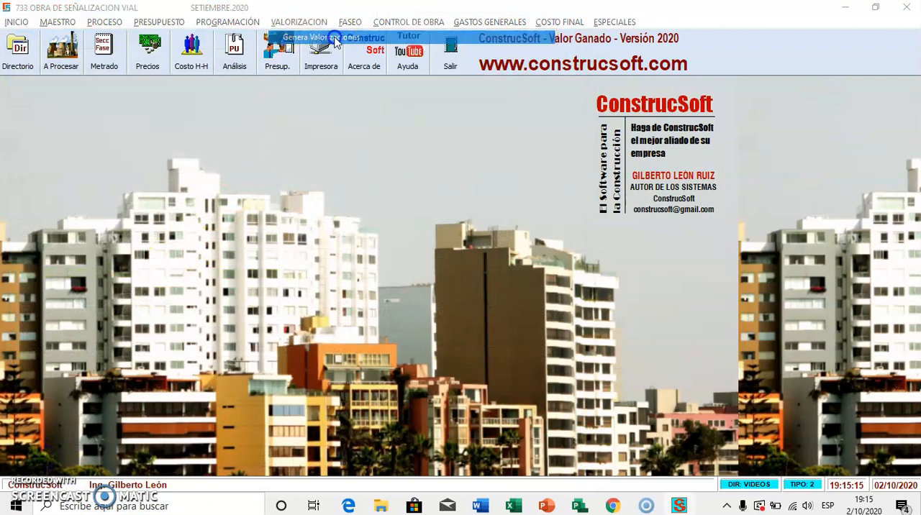
click(92, 283)
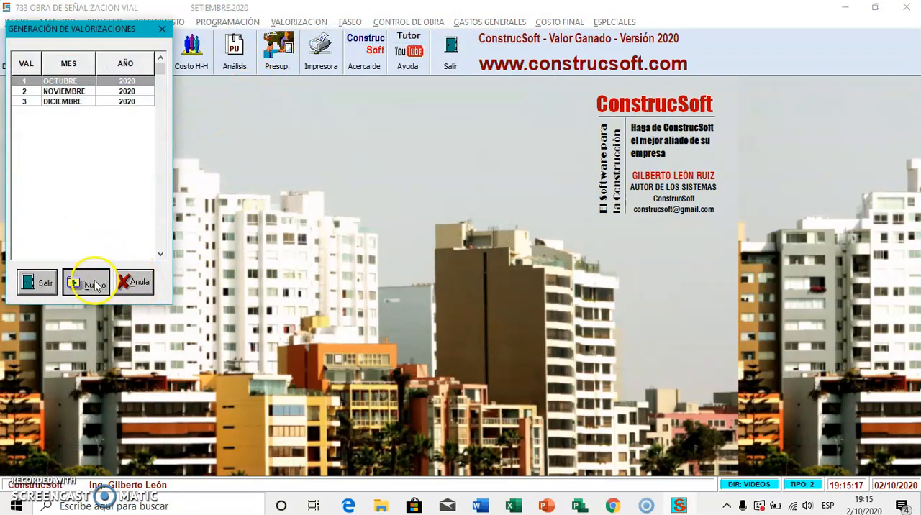
click(501, 304)
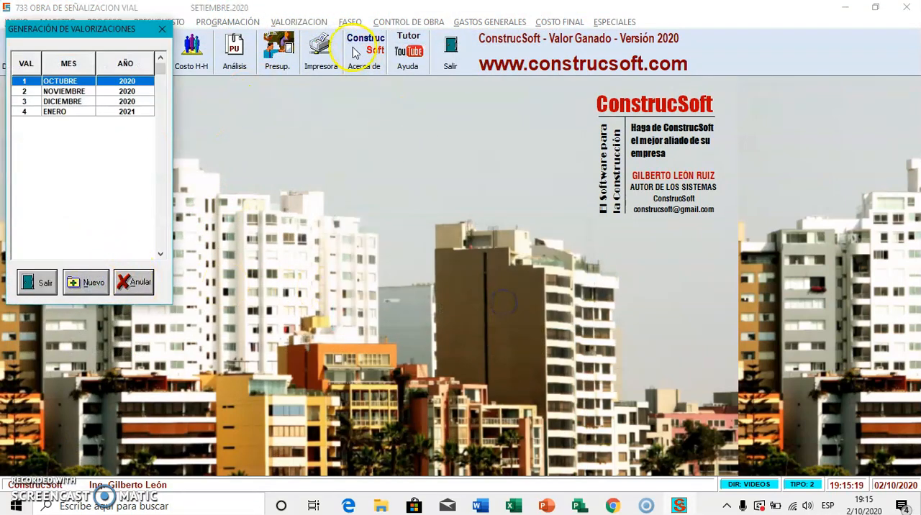
click(32, 280)
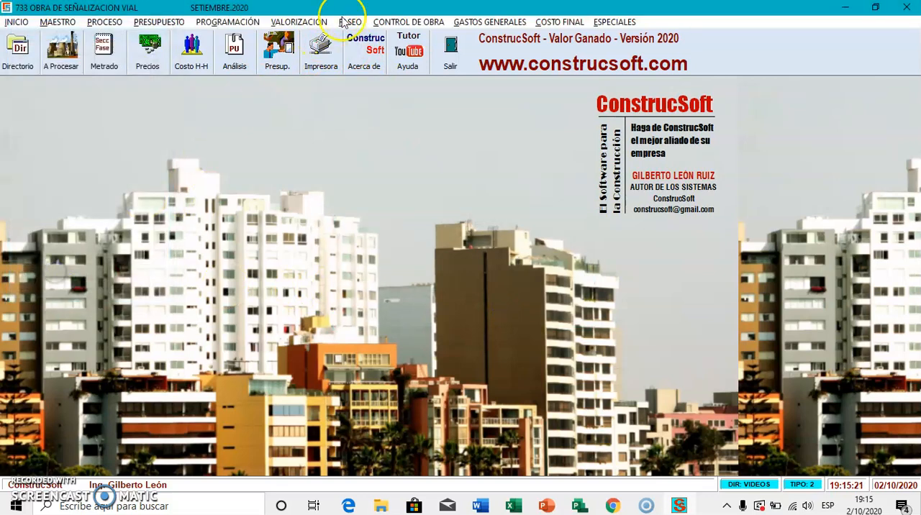
Step: In the ENERO 2021 physical progress sheet, set the current progress of ESTRUCTURA TIPO E-2 to 4 and ESTRUCTURA TIPO E-3 to 5
click(315, 21)
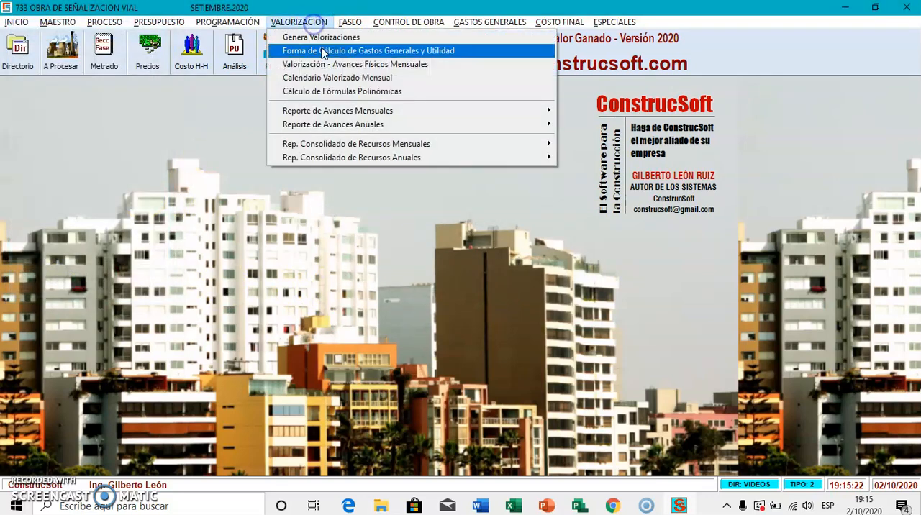
click(331, 64)
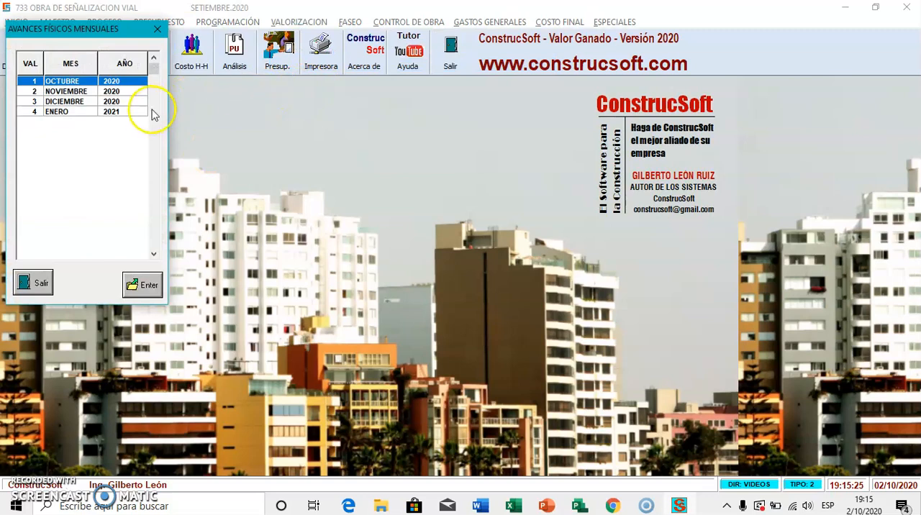
double_click(141, 112)
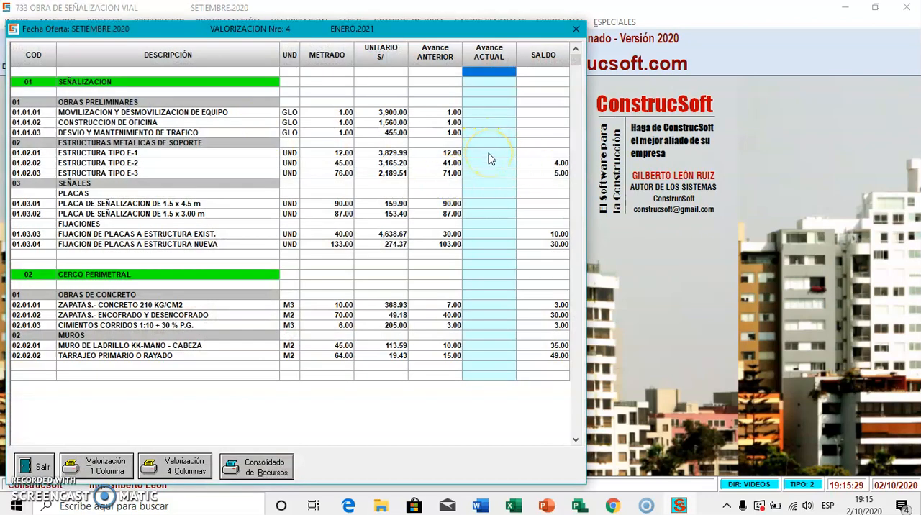
click(496, 164)
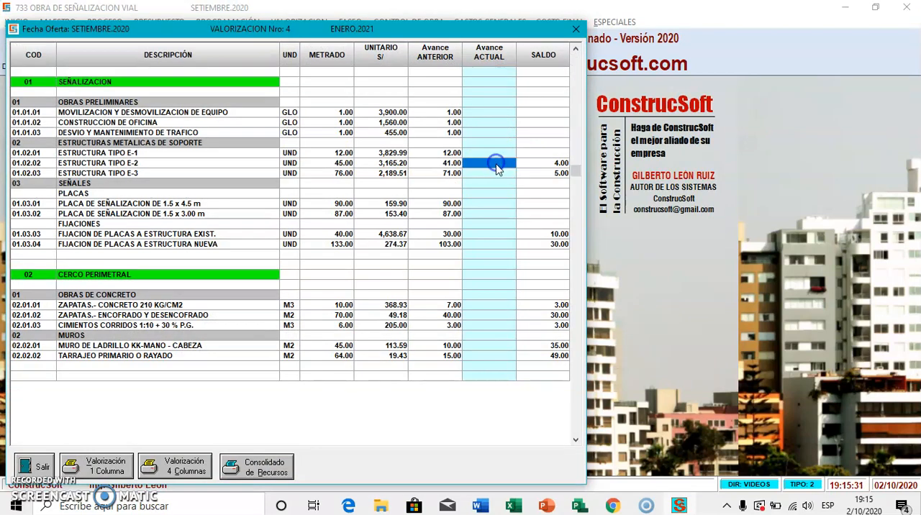
text(4)
key(BackSpace)
text(5 .)
key(Return)
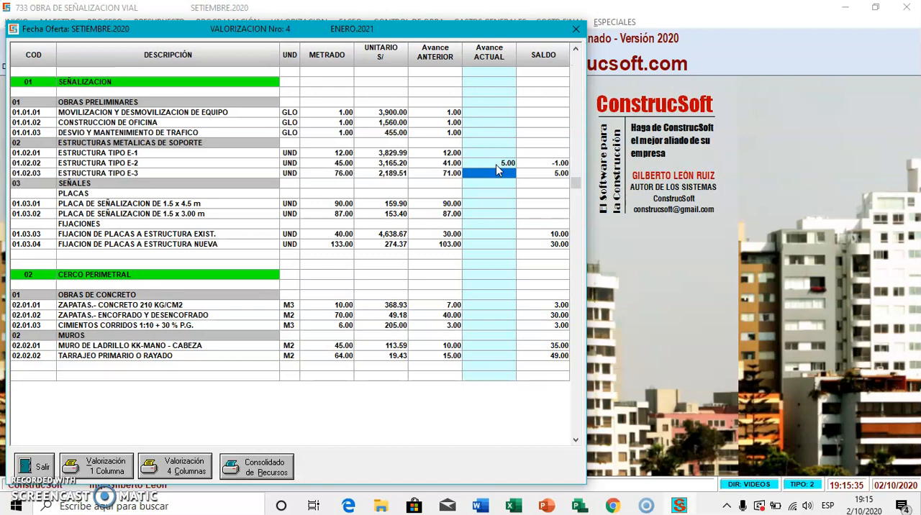
text(4)
key(Return)
text(5 .)
key(Return)
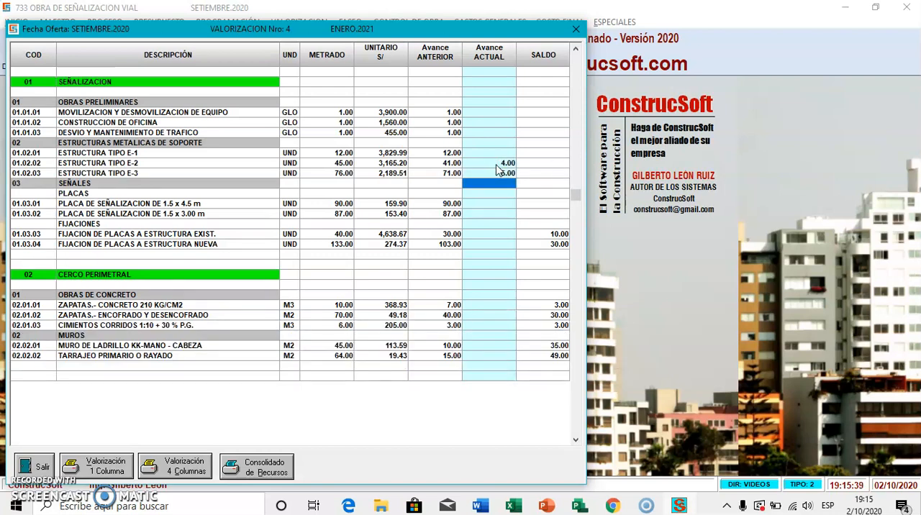
Step: Under FIJACIONES, set the current progress of FIJACION DE PLACAS A ESTRUCTURA EXIST. to 5 and A ESTRUCTURA NUEVA to 20
key(Down)
key(Down)
key(Down)
key(Down)
key(Down)
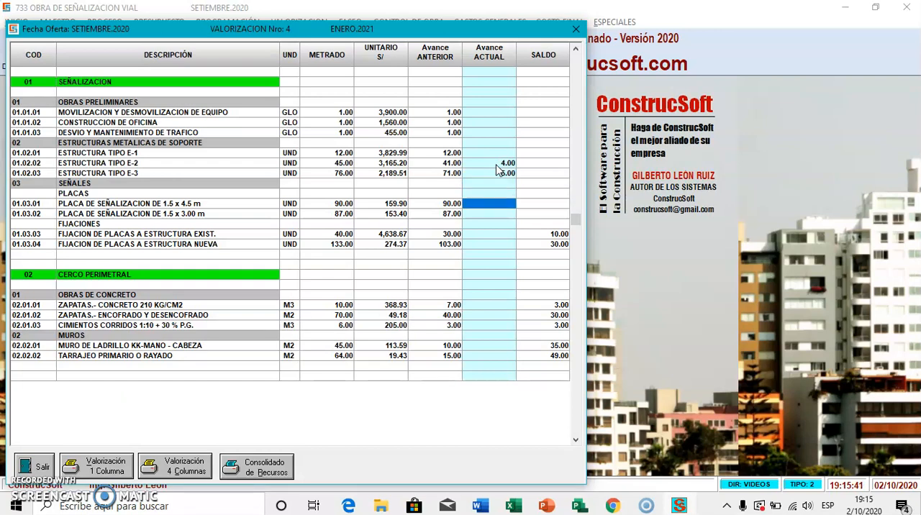
text(5)
key(Return)
text(2)
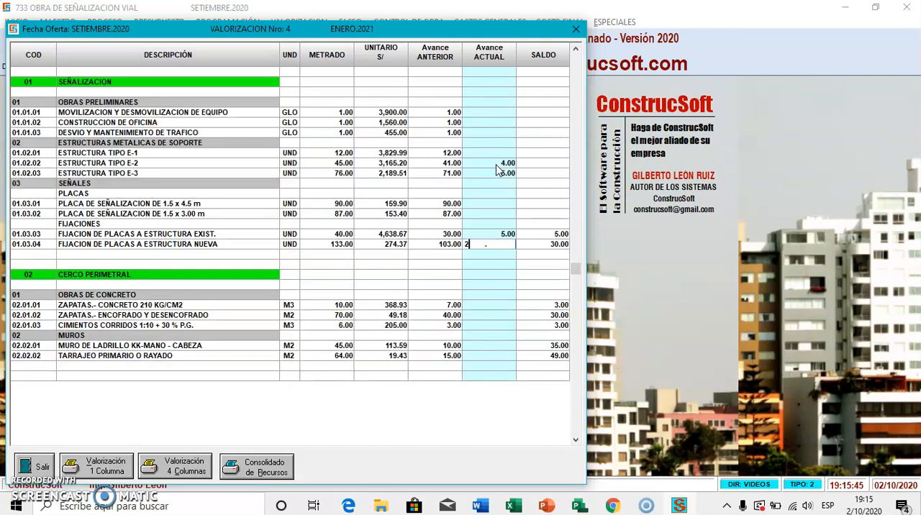
text(0)
key(Return)
Step: Under OBRAS DE CONCRETO, set the current progress of ZAPATAS CONCRETO to 3, ZAPATAS ENCOFRADO Y DESENCOFRADO to 20 and CIMIENTOS CORRIDOS to 3
key(Down)
key(Down)
key(Down)
key(Down)
key(Down)
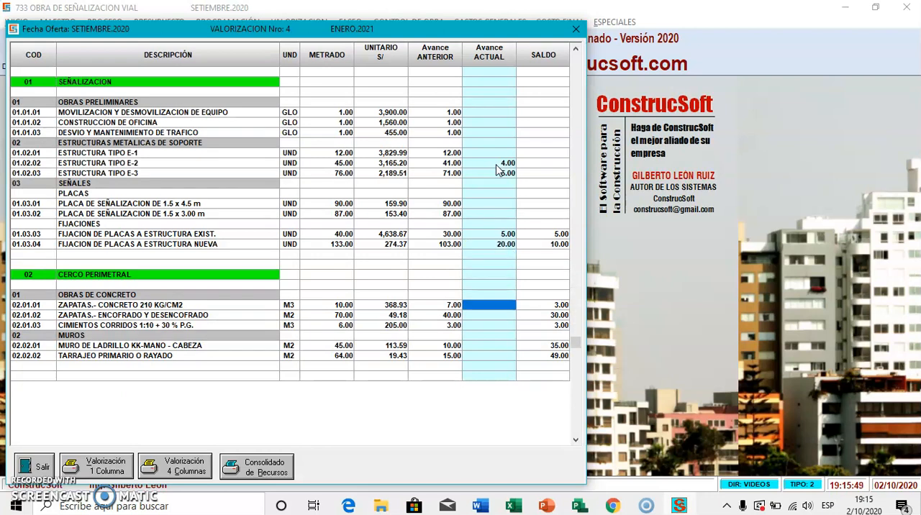
text(3 .)
key(Return)
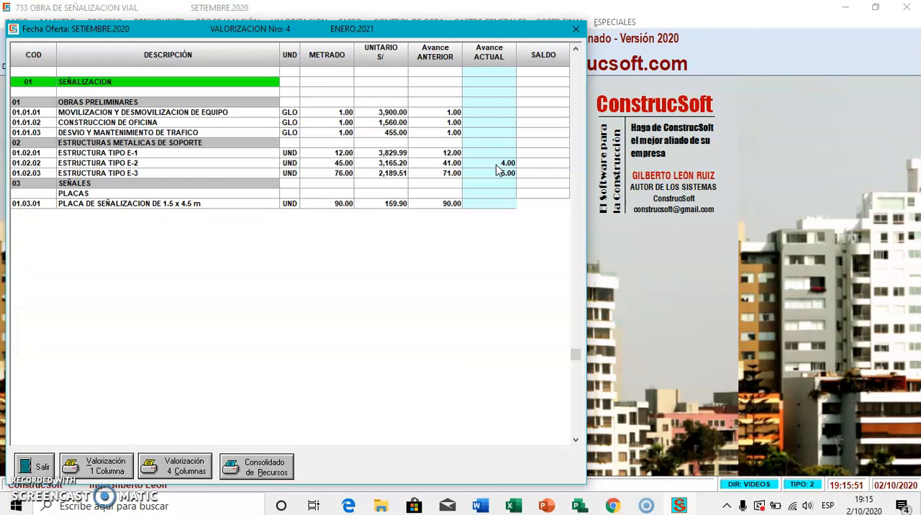
text(20 .)
key(Return)
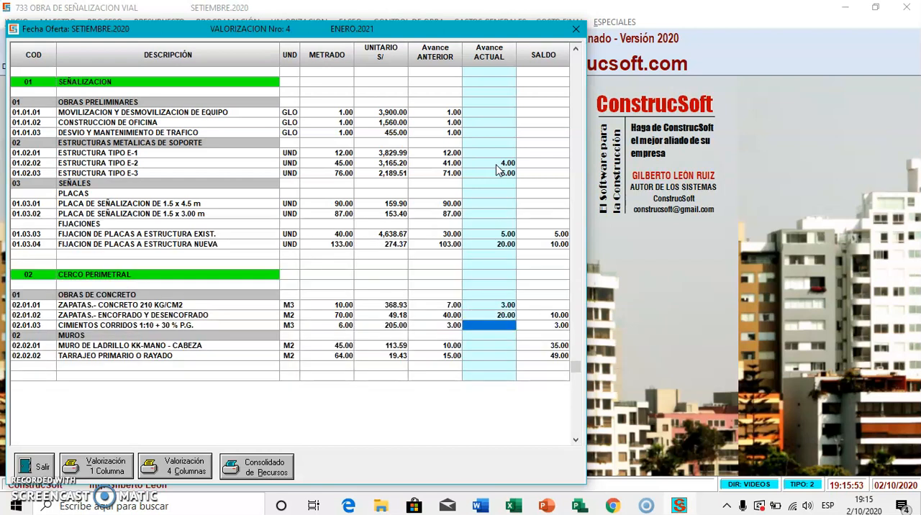
text(3)
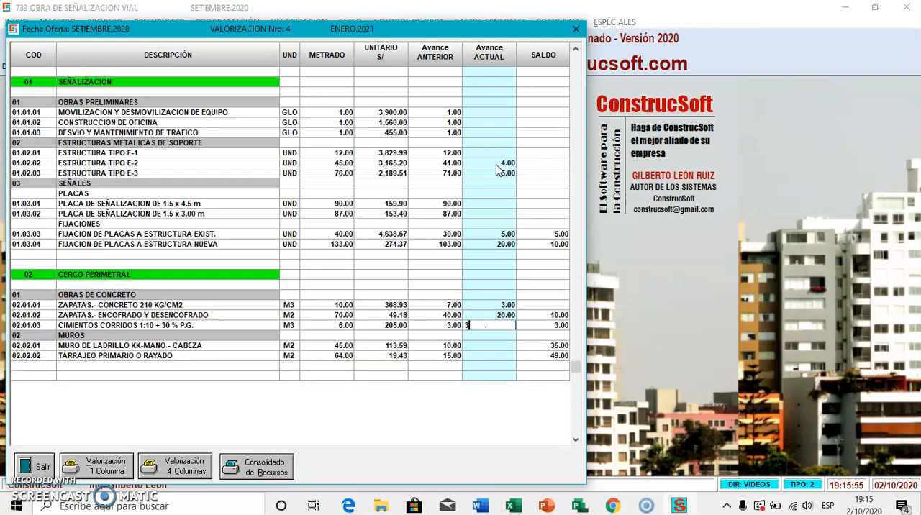
key(Return)
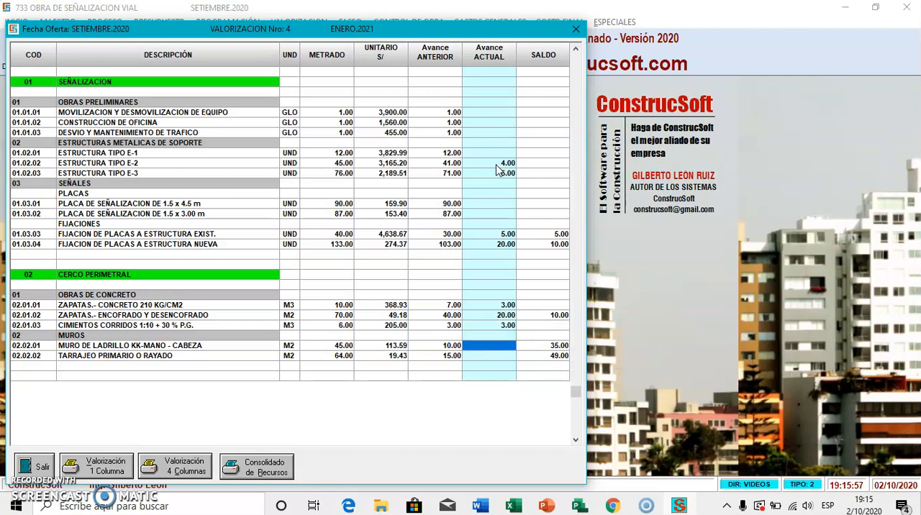
Step: Under MUROS, set the current progress of MURO DE LADRILLO KK-MANO - CABEZA to 10 and TARRAJEO PRIMARIO O RAYADO to 5
text(10 .)
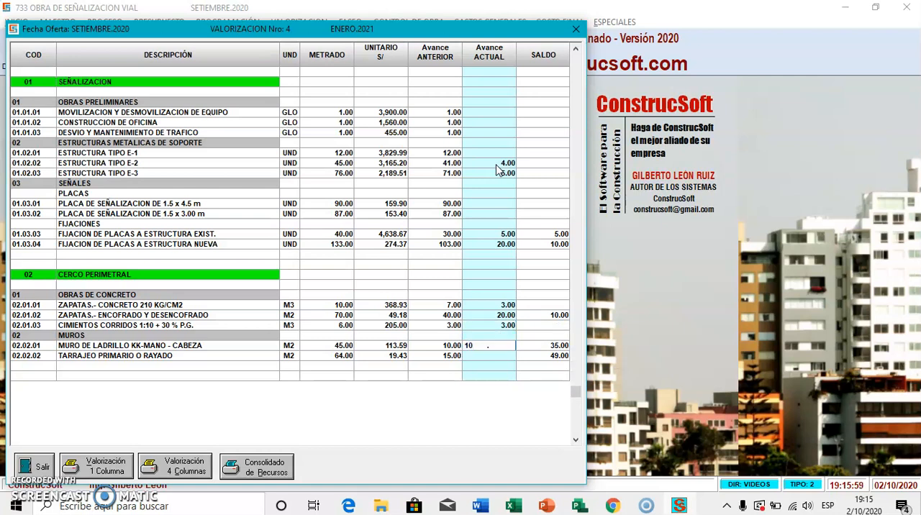
key(Return)
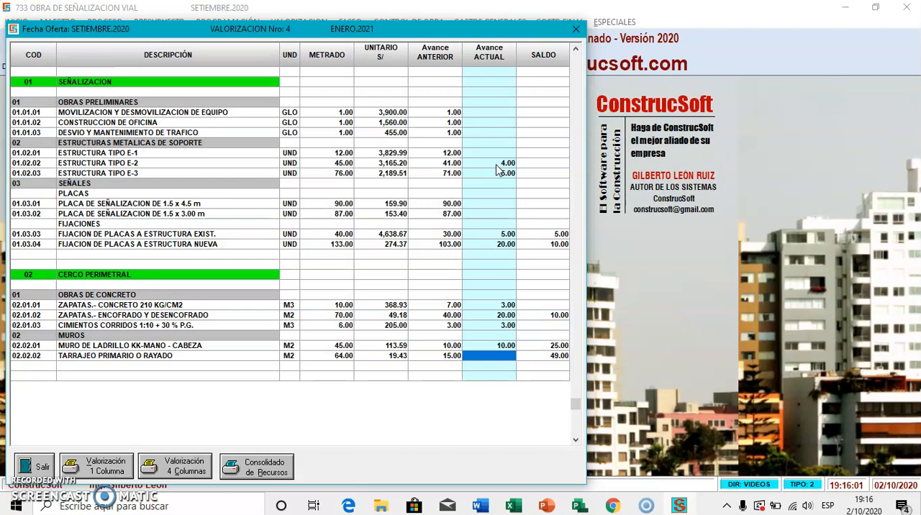
text(5)
key(Return)
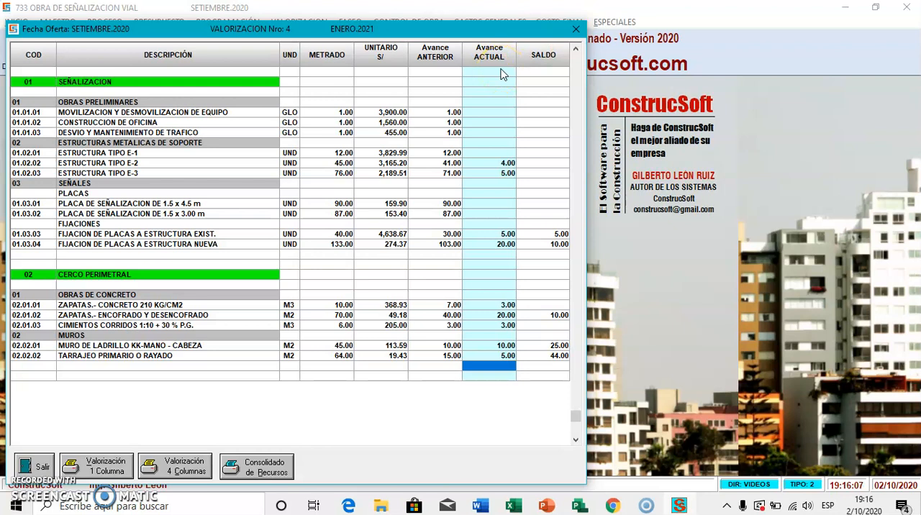
Step: Preview January's consolidated resources report Por Obra with the default print setup, review it enlarged, and close the preview
click(274, 464)
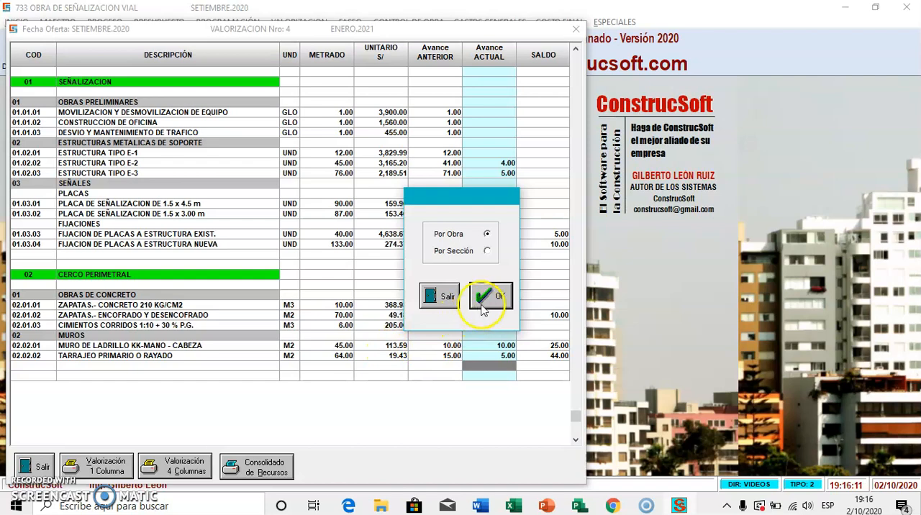
click(484, 309)
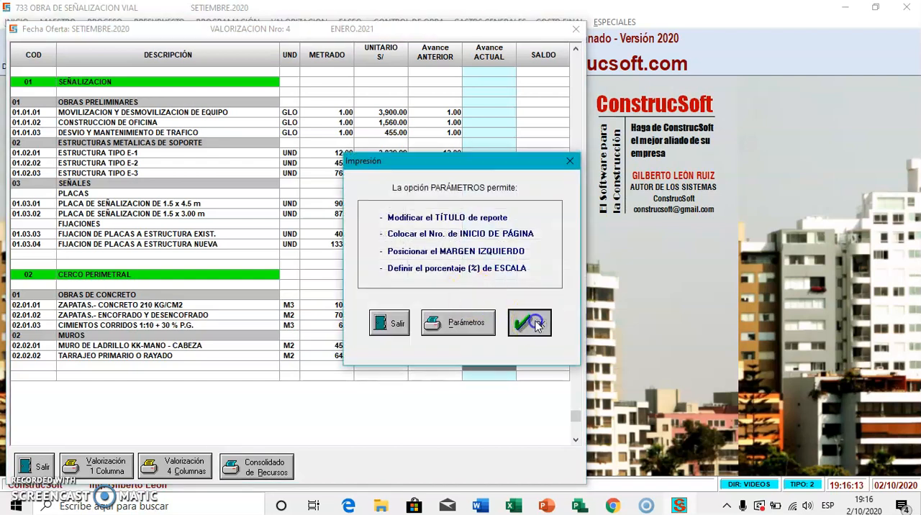
click(536, 324)
click(239, 270)
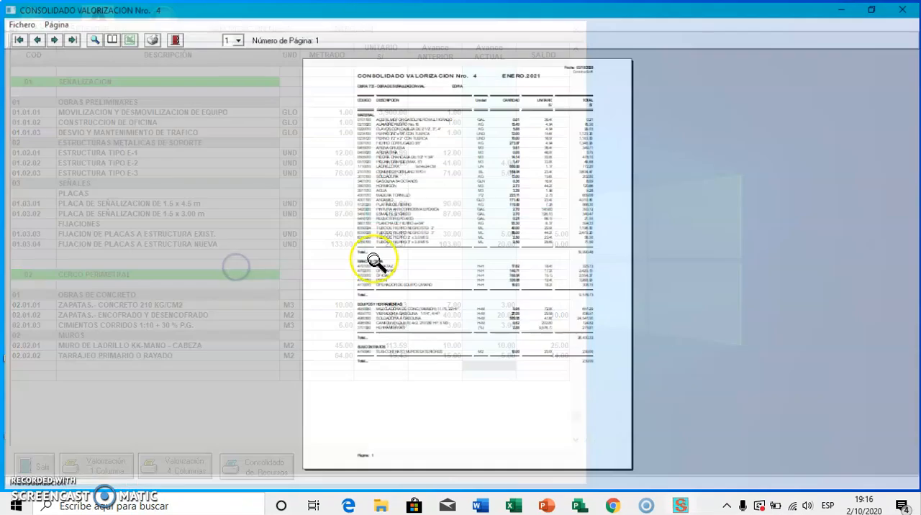
click(445, 252)
scroll(494, 234, down, 1)
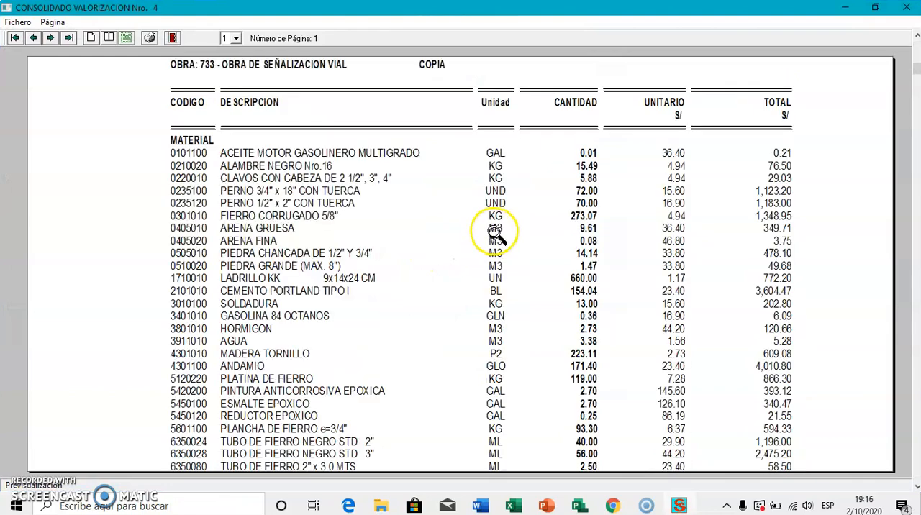
scroll(589, 243, down, 7)
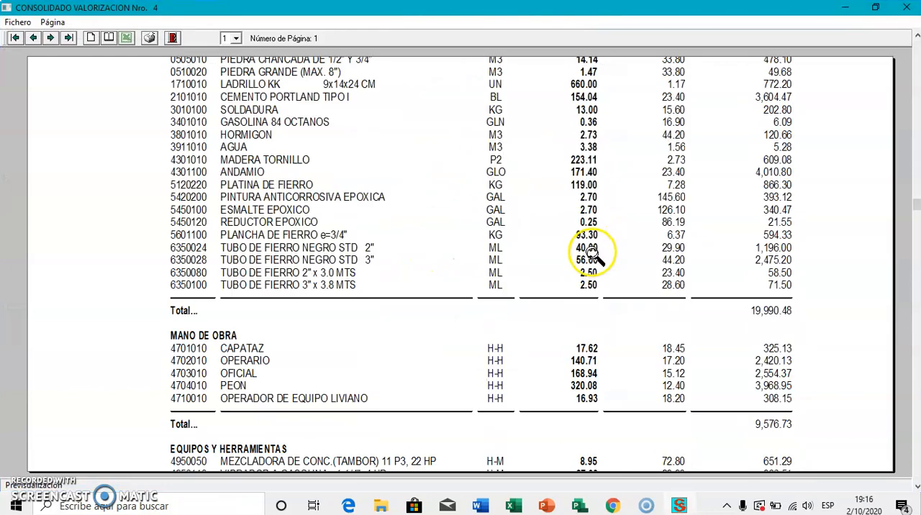
scroll(590, 254, up, 2)
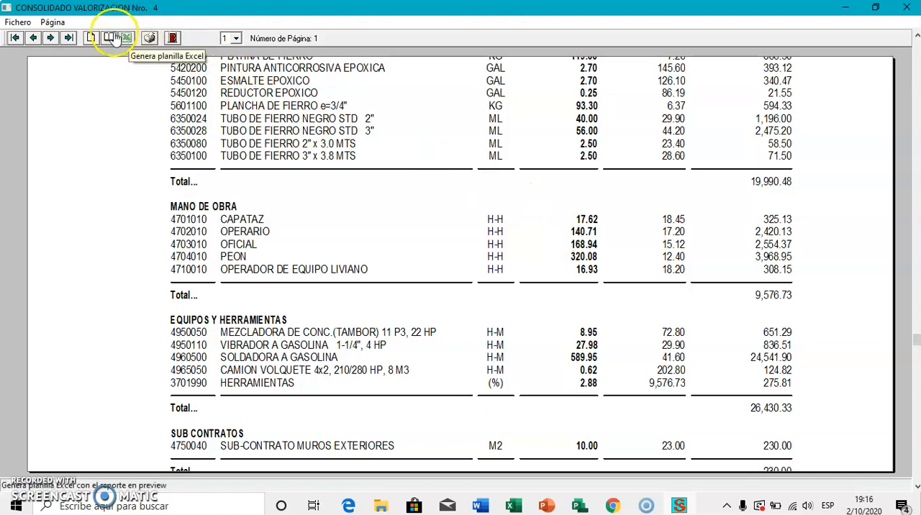
click(172, 38)
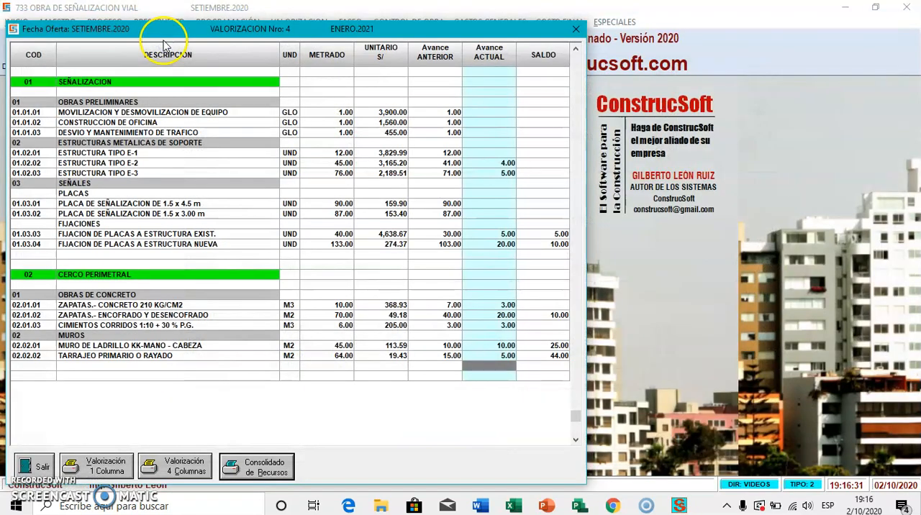
Step: Leave the progress sheet, view the monthly valued calendar for OCTUBRE 2020 with its S-curve chart, and close both
click(33, 466)
click(305, 22)
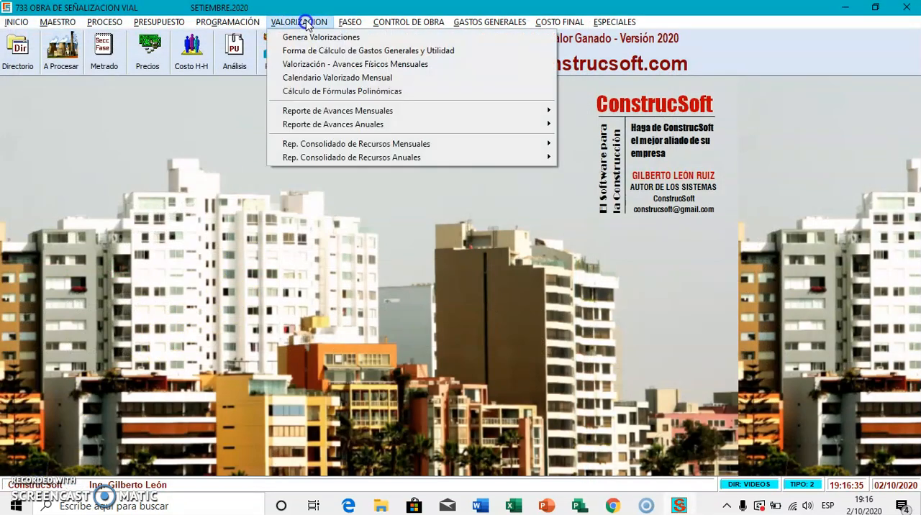
click(331, 80)
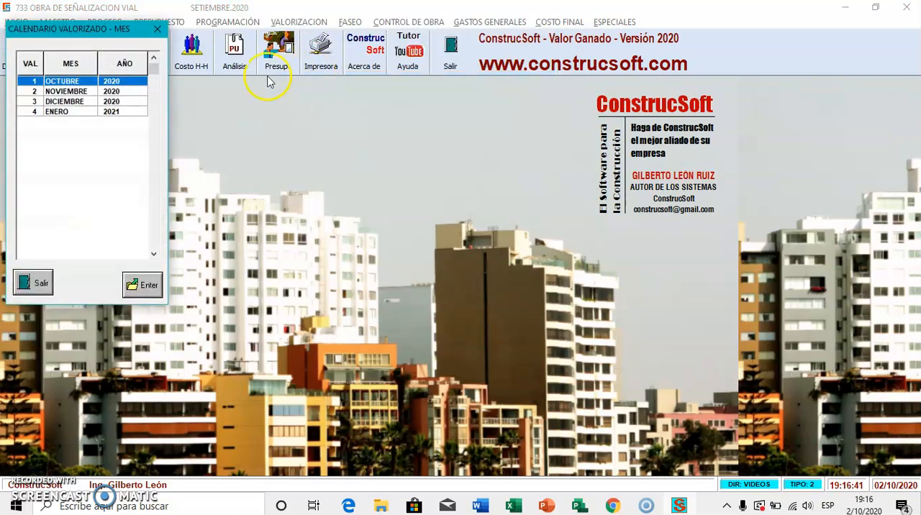
click(126, 83)
double_click(125, 85)
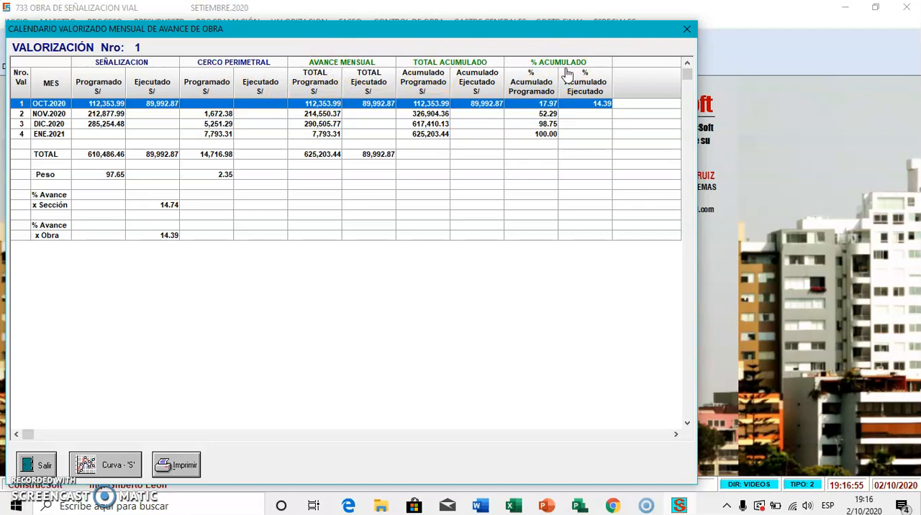
click(125, 464)
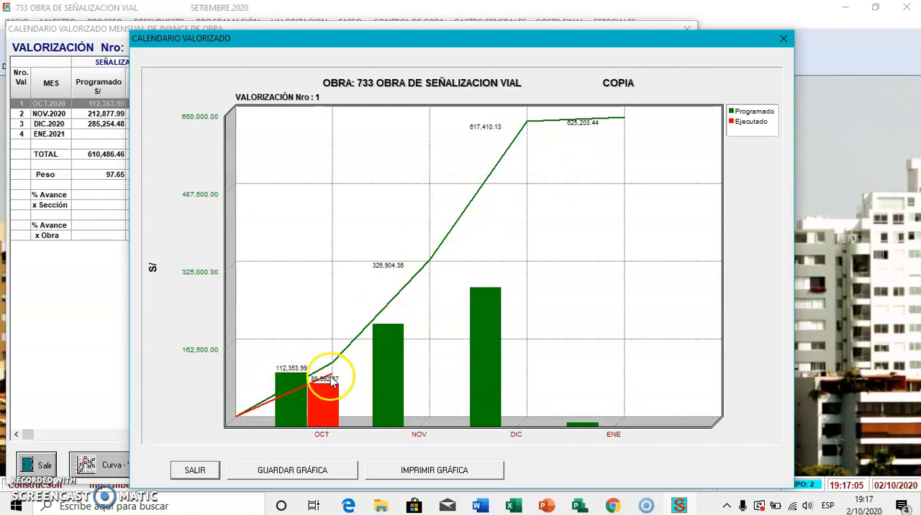
click(196, 469)
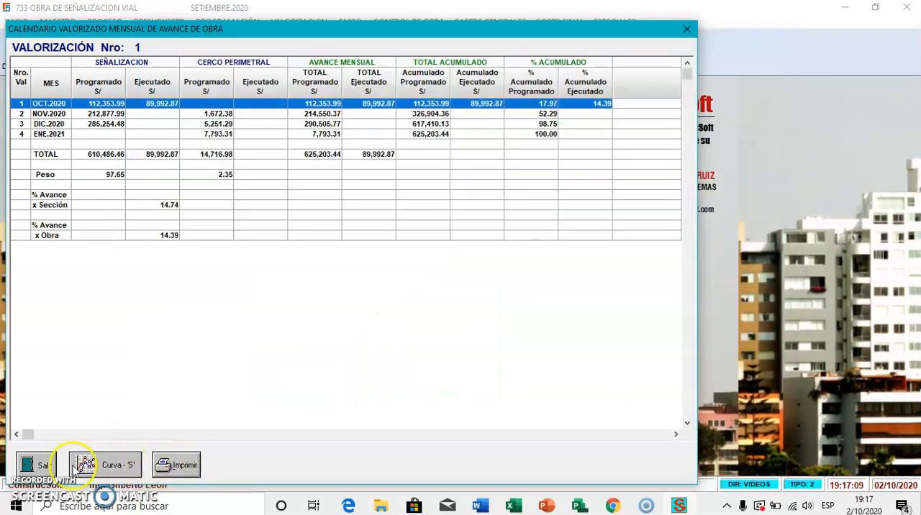
click(40, 466)
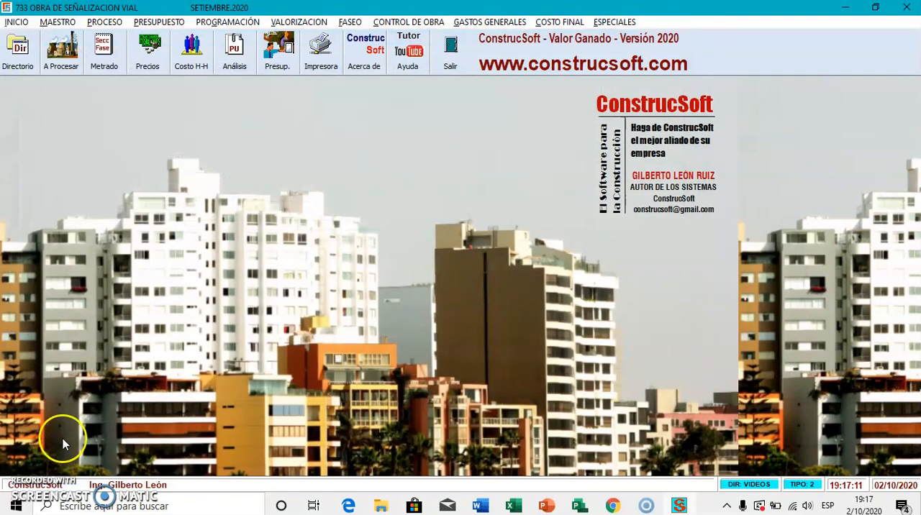
Step: View the monthly valued calendar for ENERO 2021, examine its S-curve chart, and close the chart
click(324, 24)
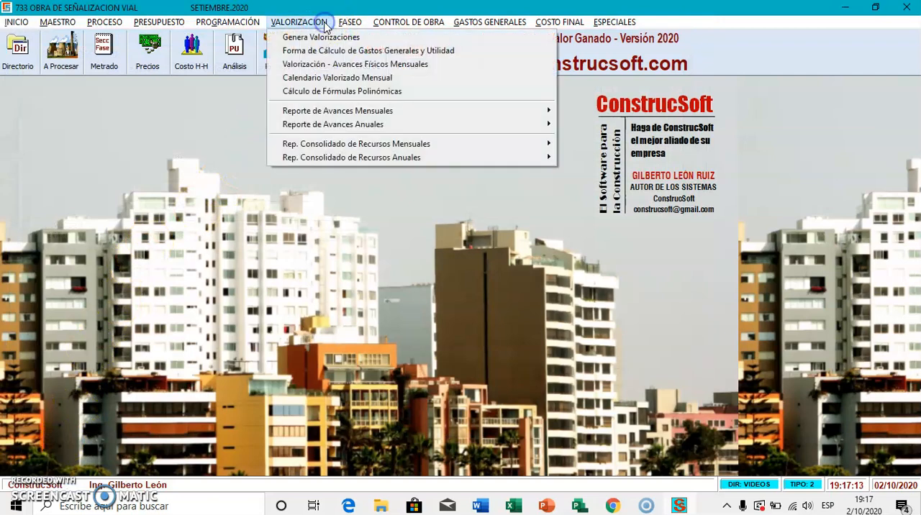
click(340, 77)
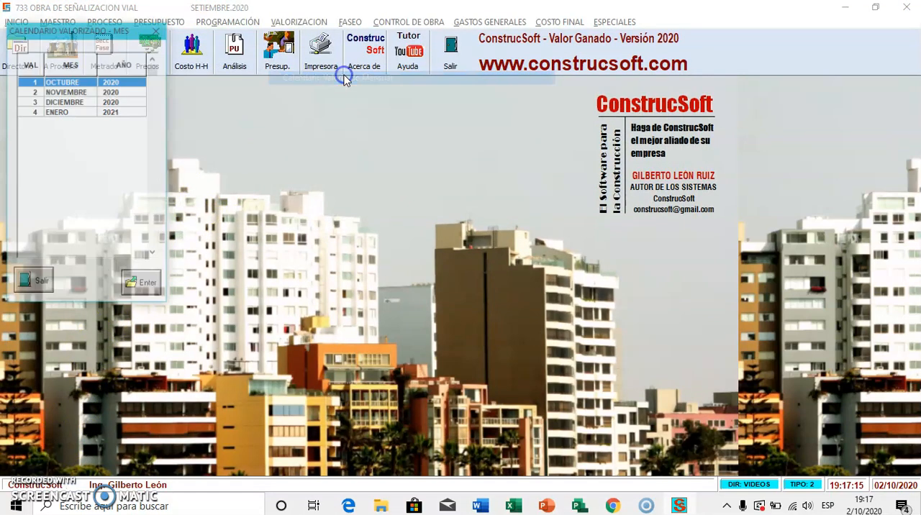
double_click(129, 113)
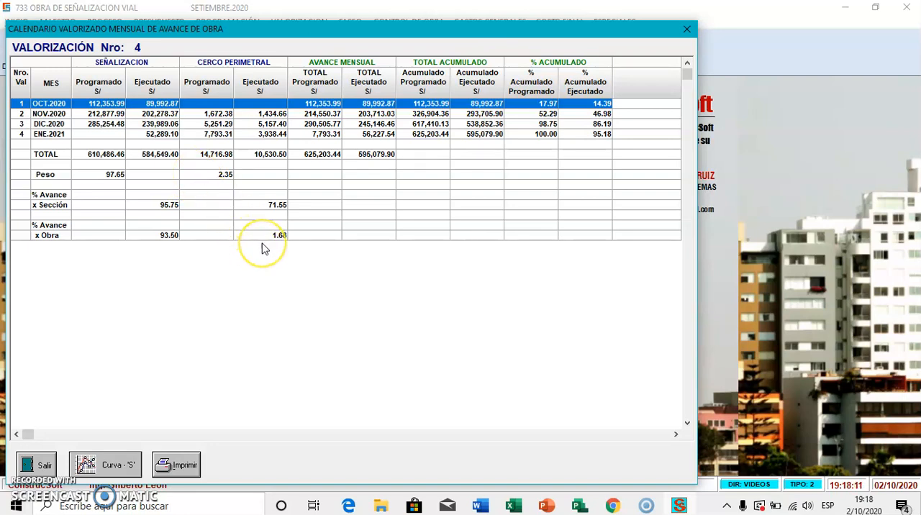
click(115, 465)
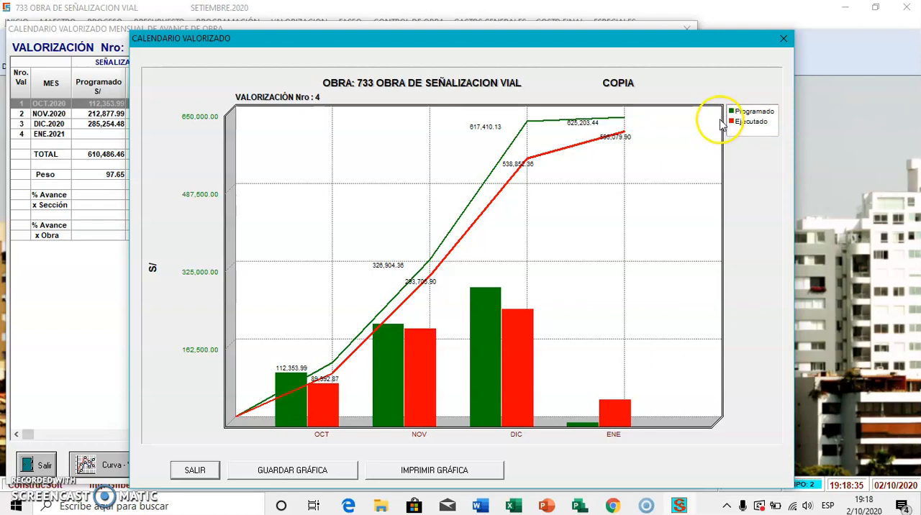
click(198, 469)
Step: Open the print setup for the ENERO 2021 valued calendar, cancel it, and close the calendar
click(186, 466)
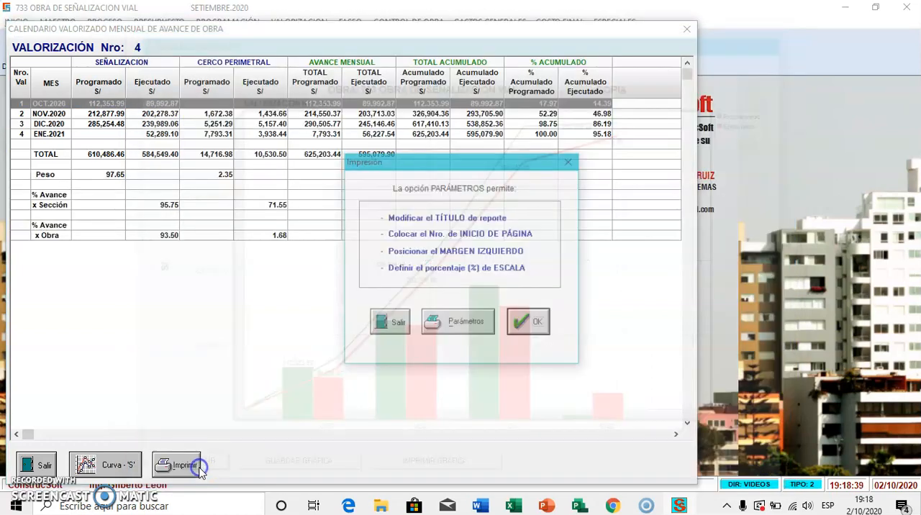
click(397, 324)
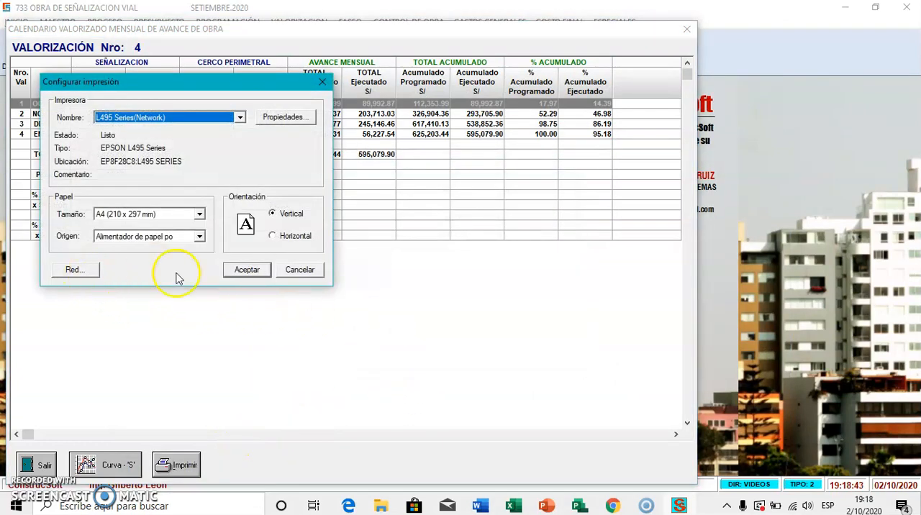
click(300, 271)
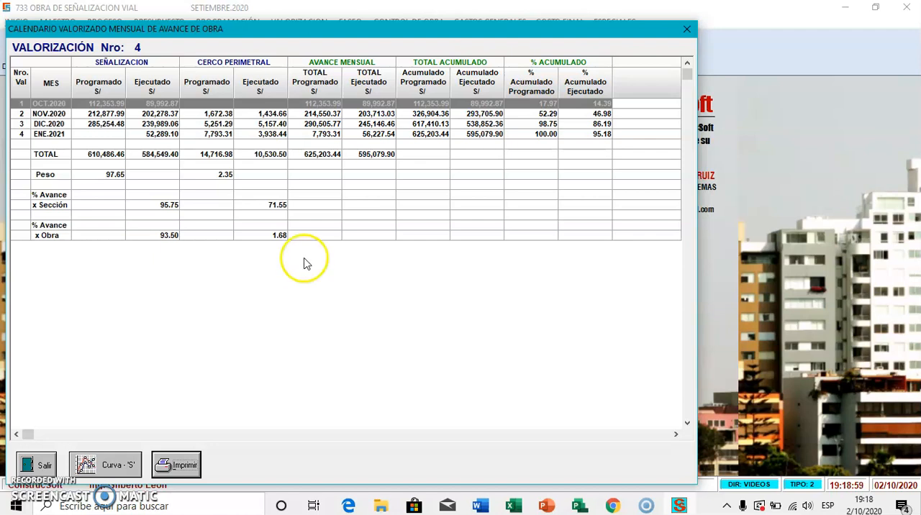
click(37, 466)
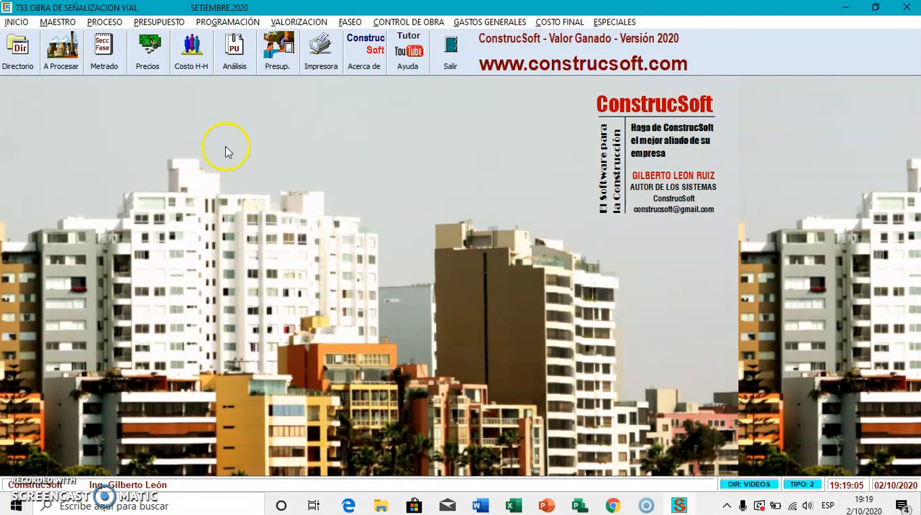
Step: Preview the monthly progress report Por Obra with the default print setup, review it enlarged, and close the preview
click(293, 22)
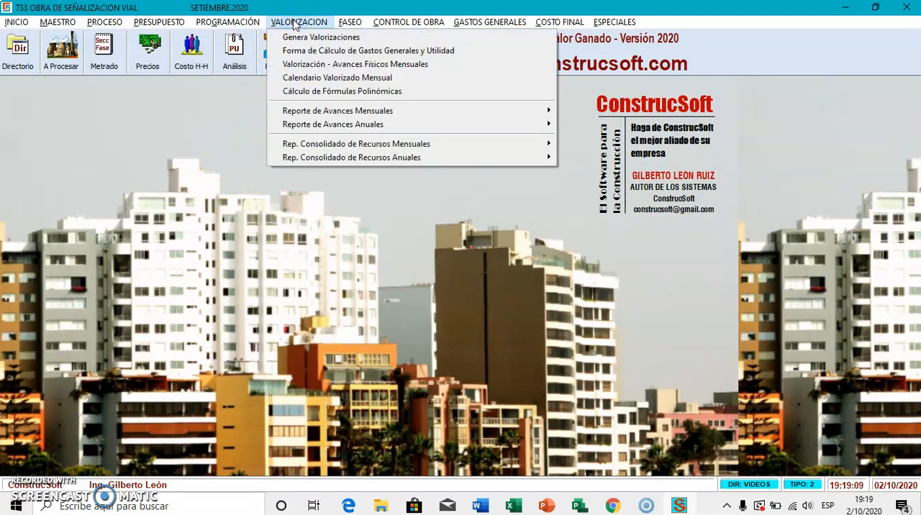
mouse_move(333, 113)
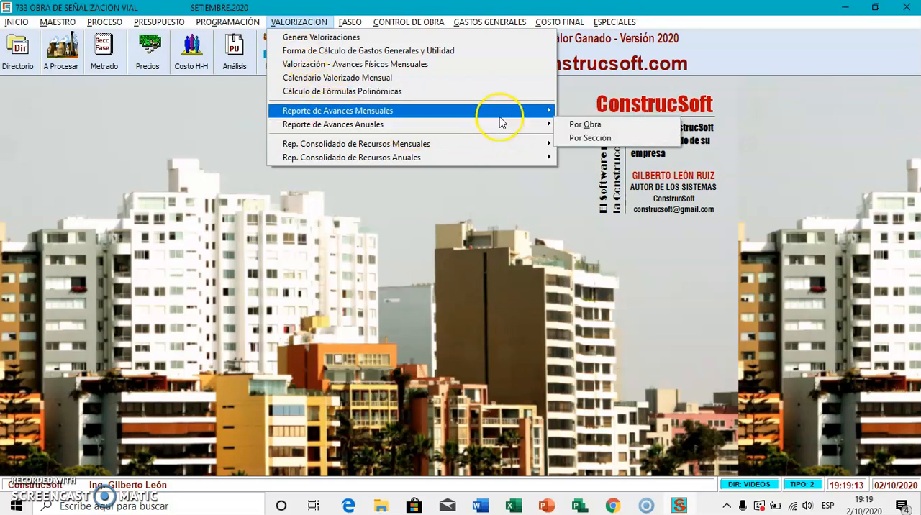
click(577, 111)
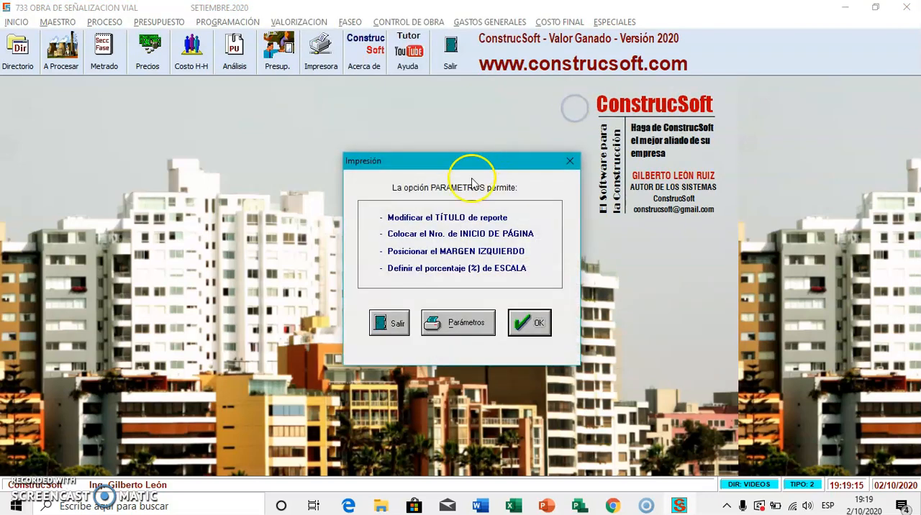
click(522, 317)
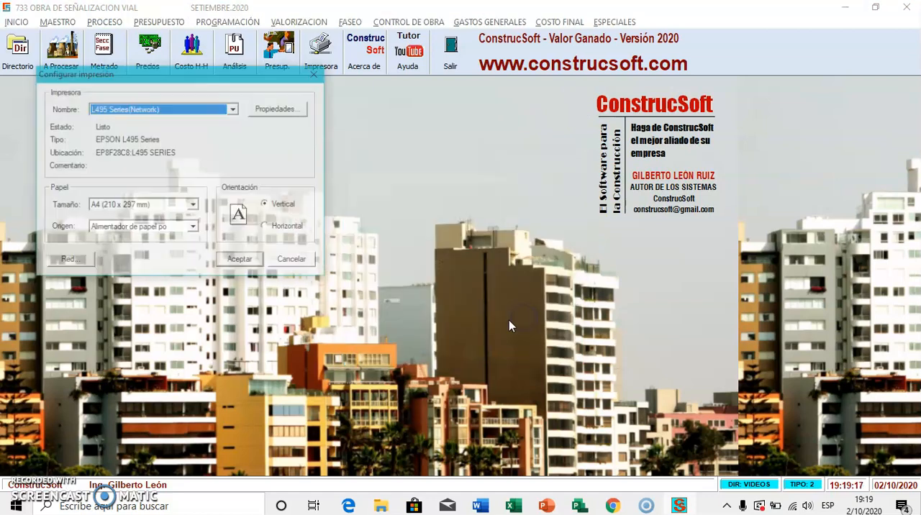
click(242, 261)
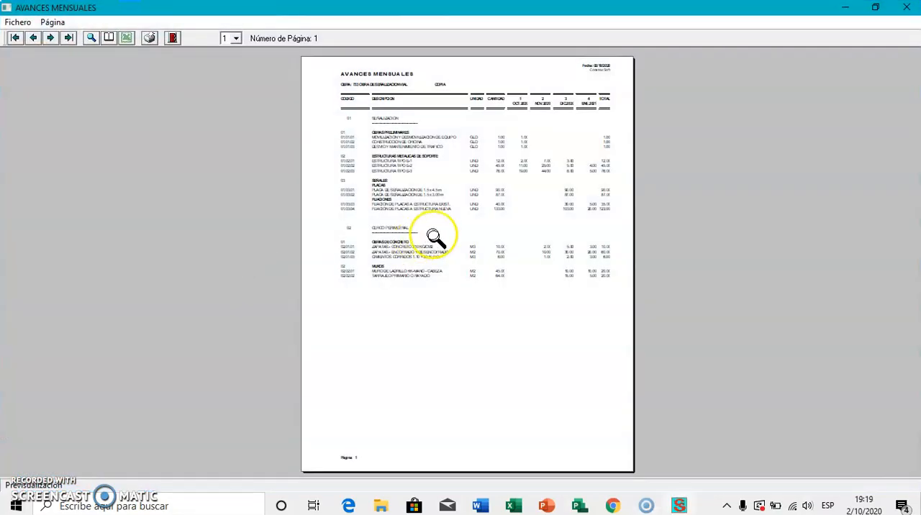
click(436, 236)
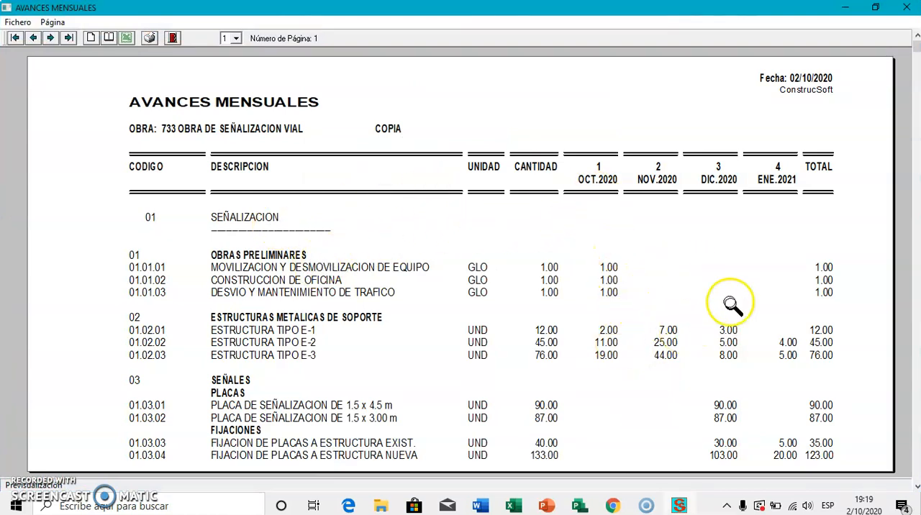
scroll(764, 366, down, 10)
scroll(764, 367, up, 9)
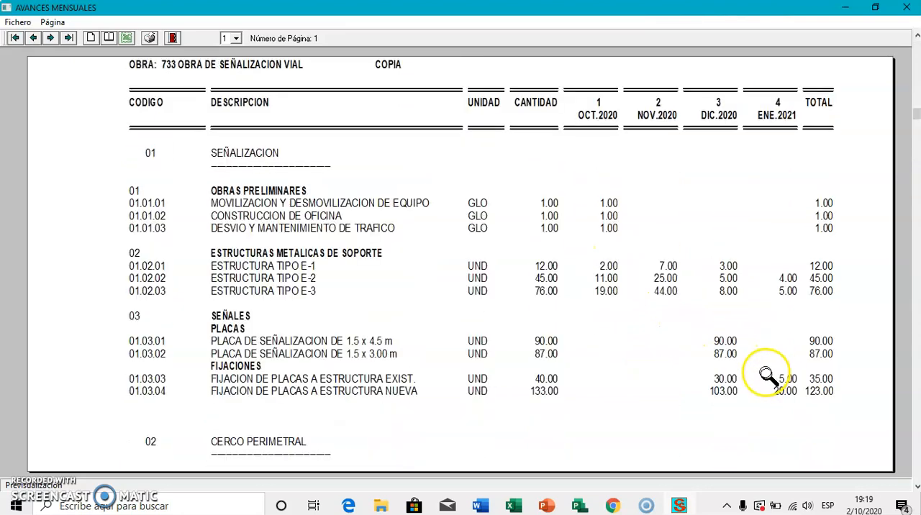
click(173, 37)
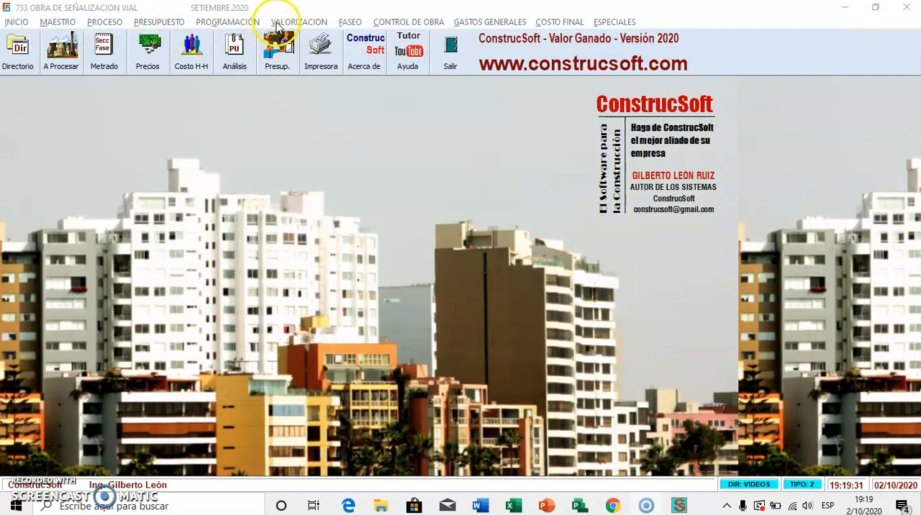
Step: Preview the monthly consolidated resources report Por Obra with the default print setup, review it enlarged down to SUB CONTRATOS, and close it
click(277, 23)
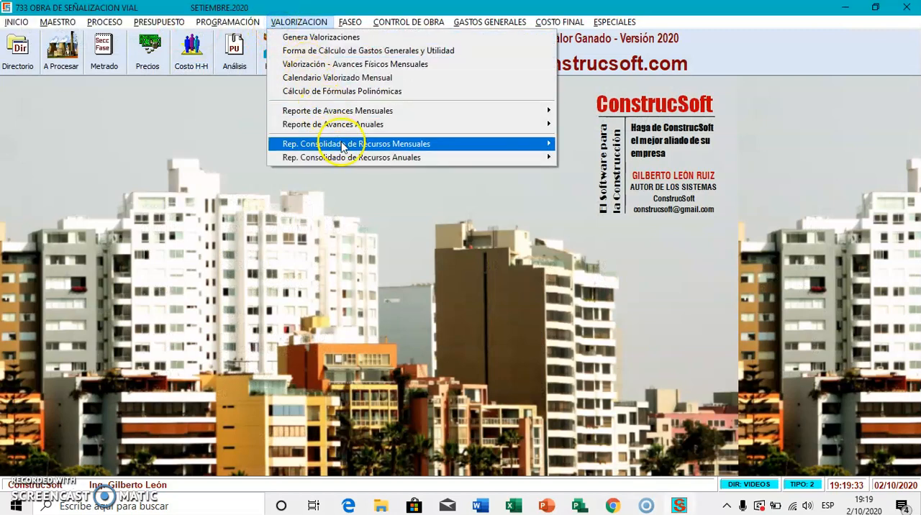
mouse_move(342, 146)
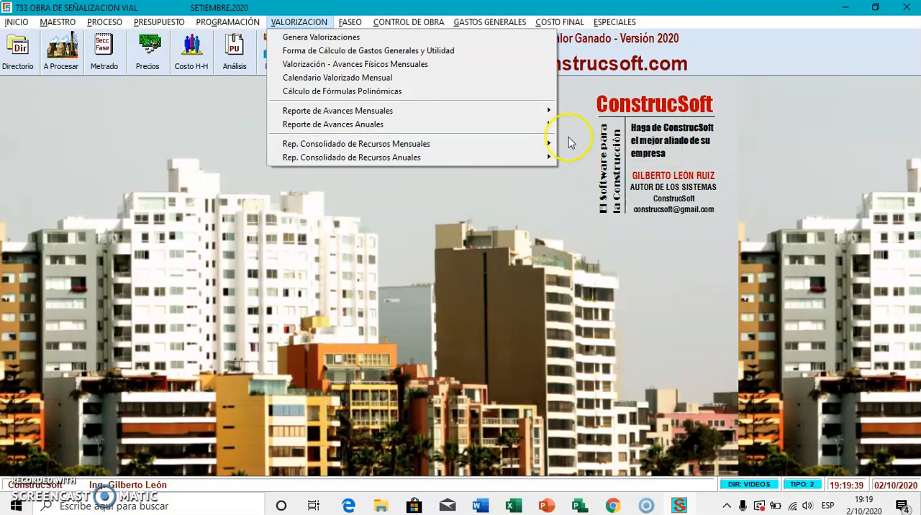
mouse_move(544, 144)
click(581, 144)
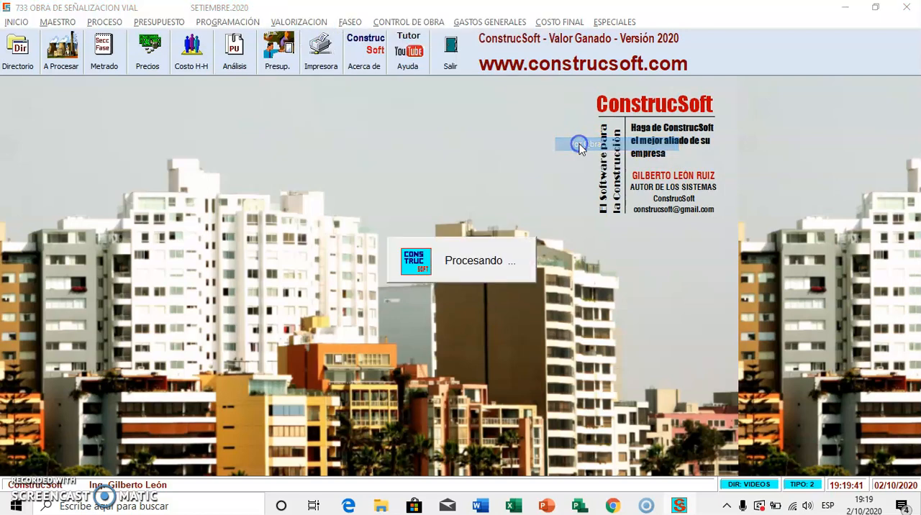
click(532, 324)
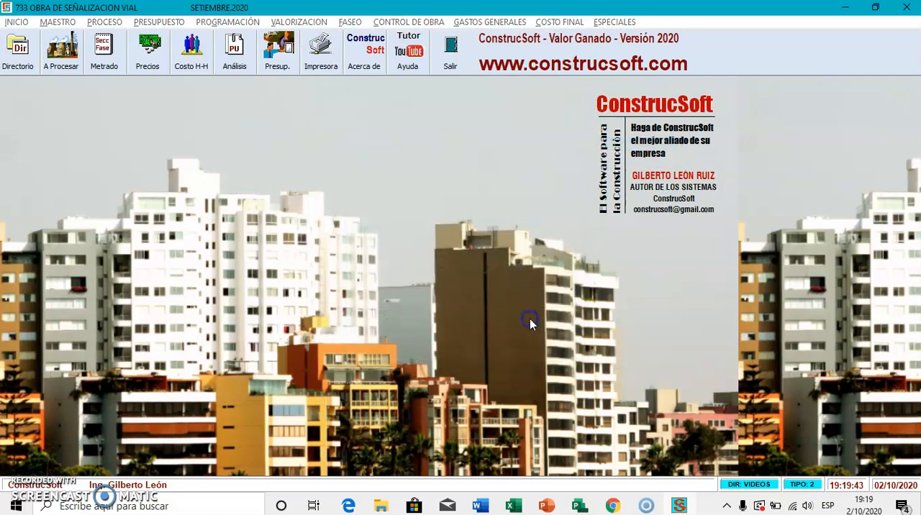
click(248, 261)
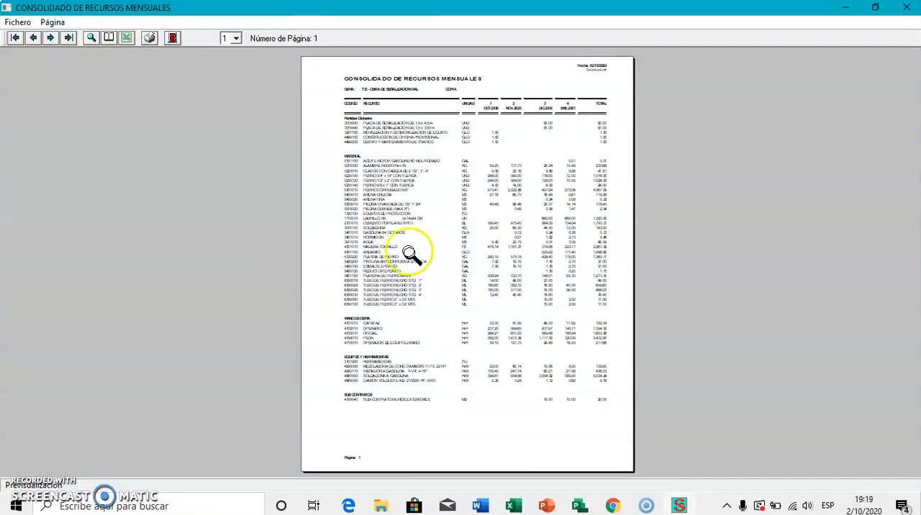
click(472, 251)
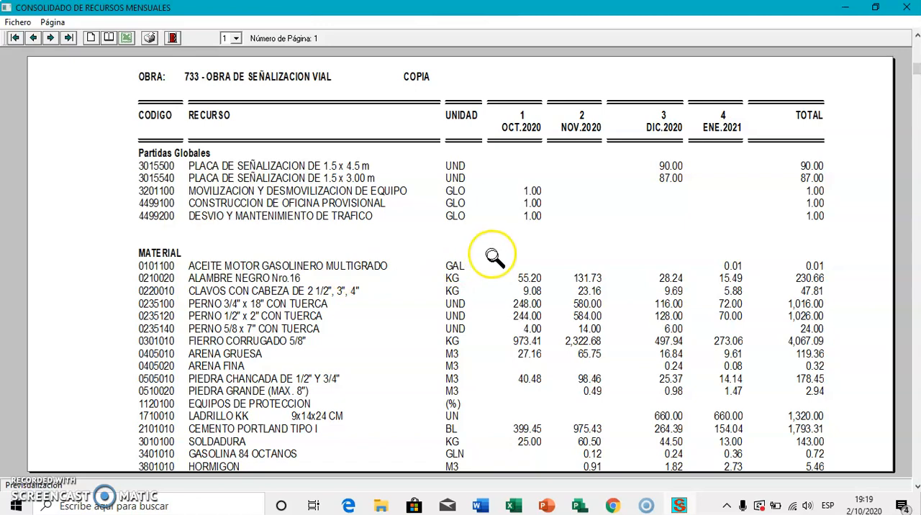
click(531, 354)
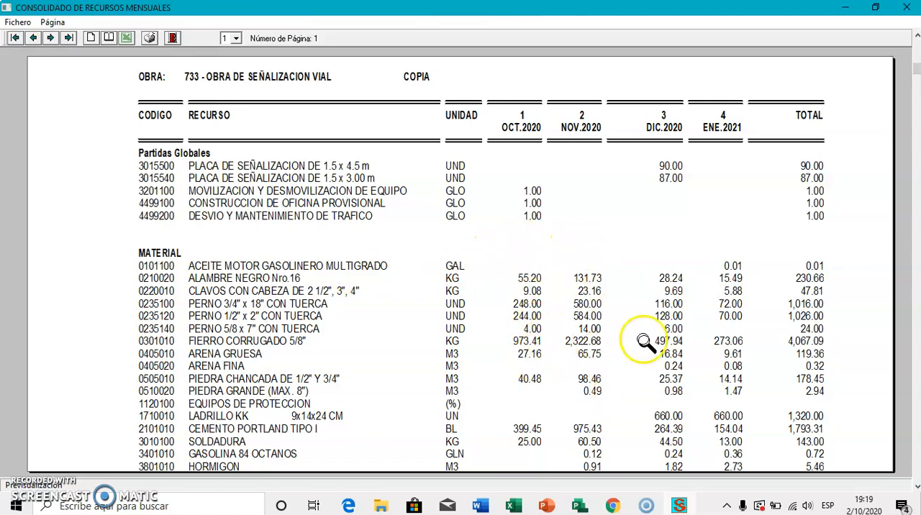
scroll(716, 268, down, 10)
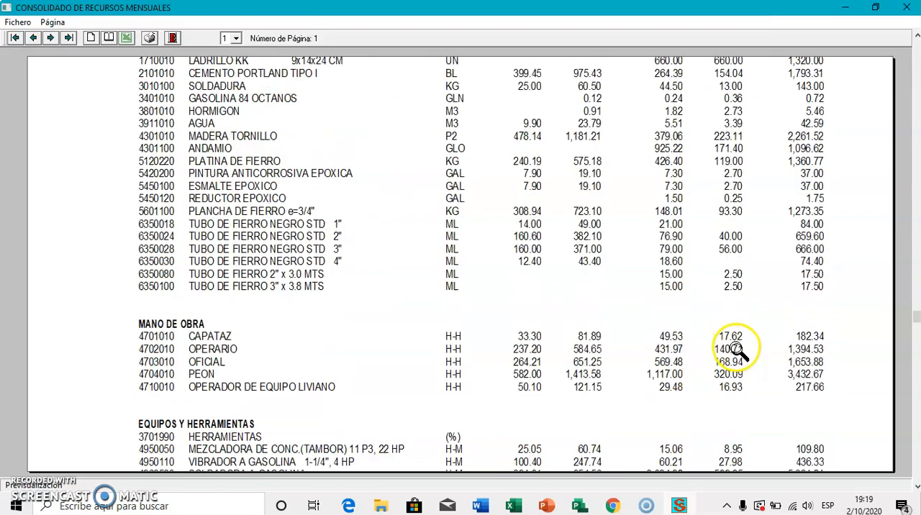
click(172, 37)
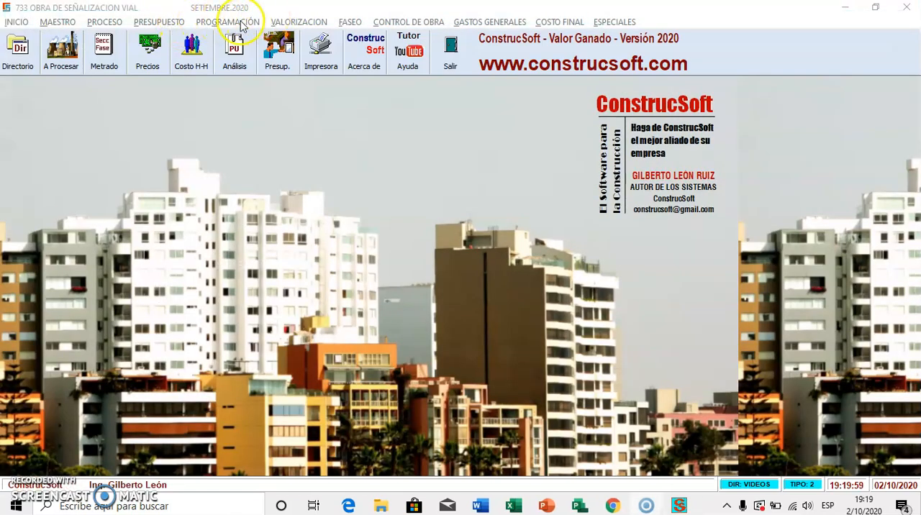
click(289, 22)
mouse_move(380, 158)
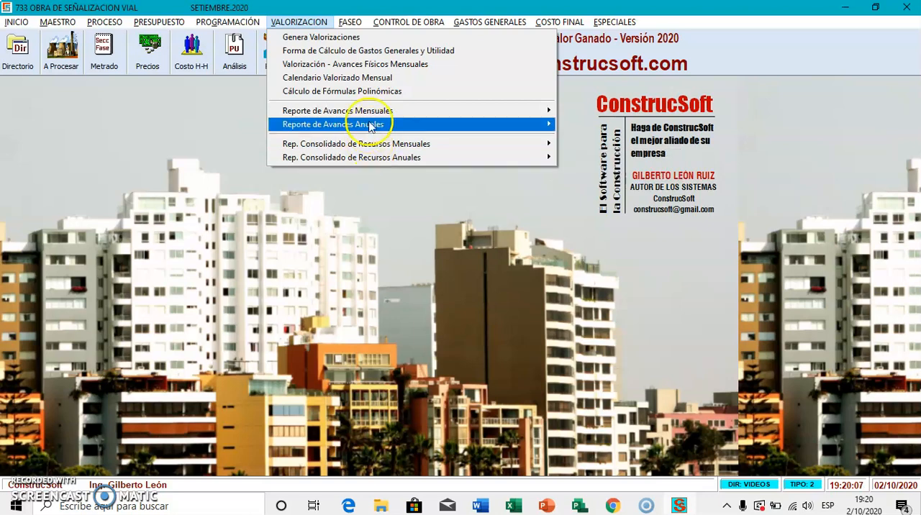
mouse_move(371, 125)
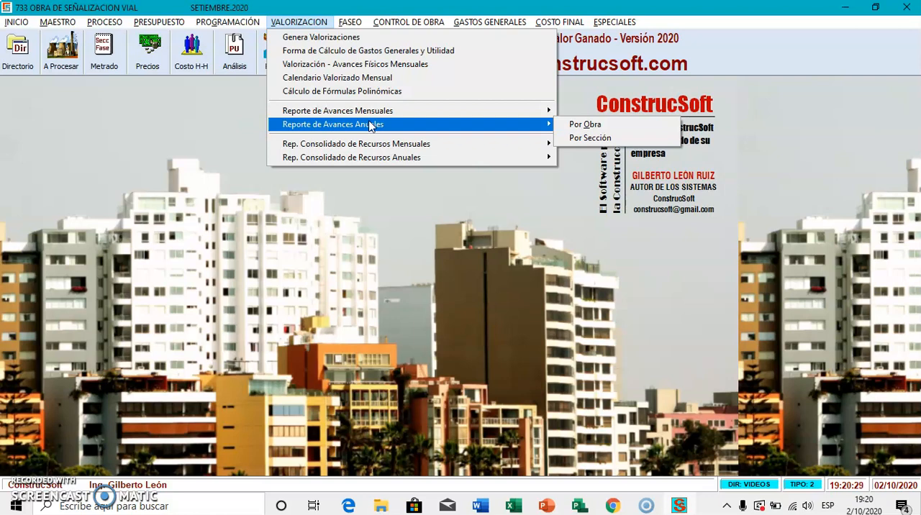
click(364, 272)
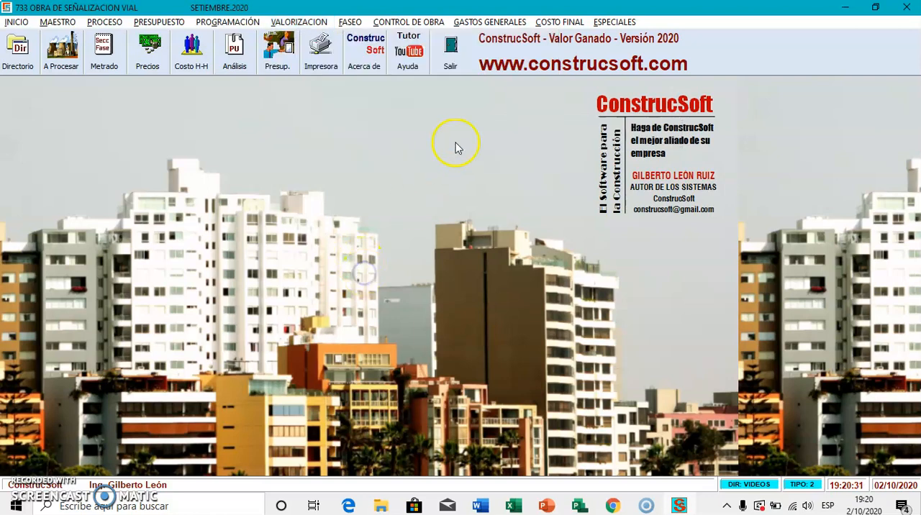